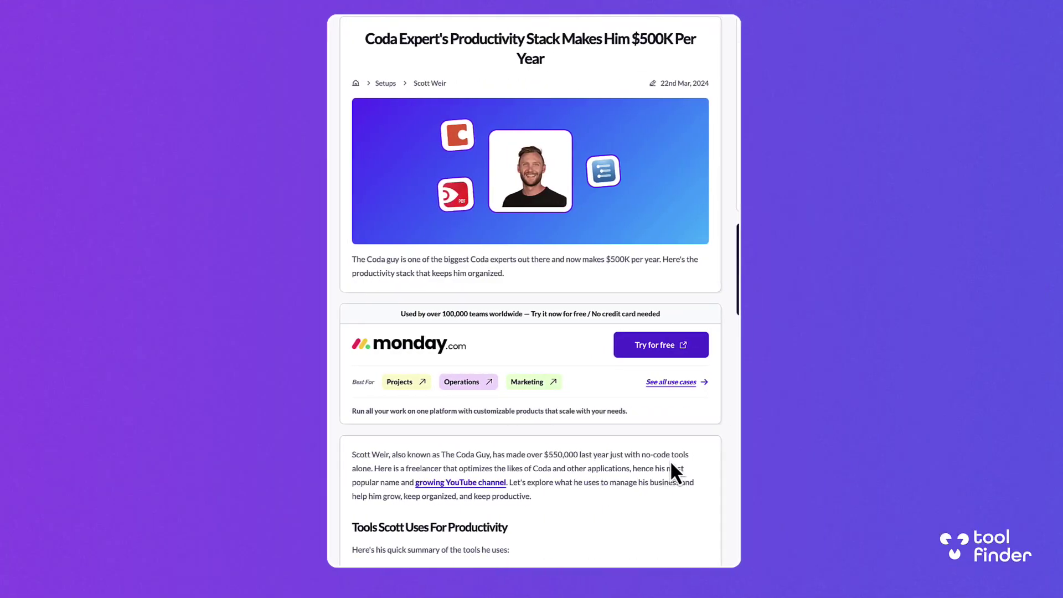
scroll(672, 470, down, 5)
scroll(669, 470, down, 1)
scroll(669, 471, down, 2)
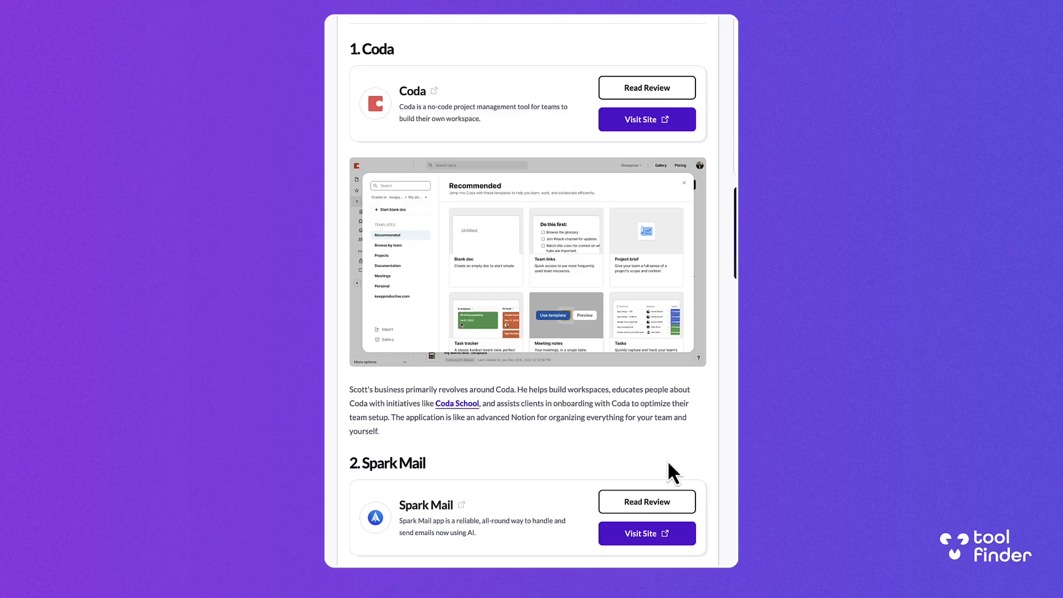
scroll(668, 462, down, 3)
scroll(670, 473, down, 3)
scroll(731, 553, down, 3)
scroll(759, 577, down, 2)
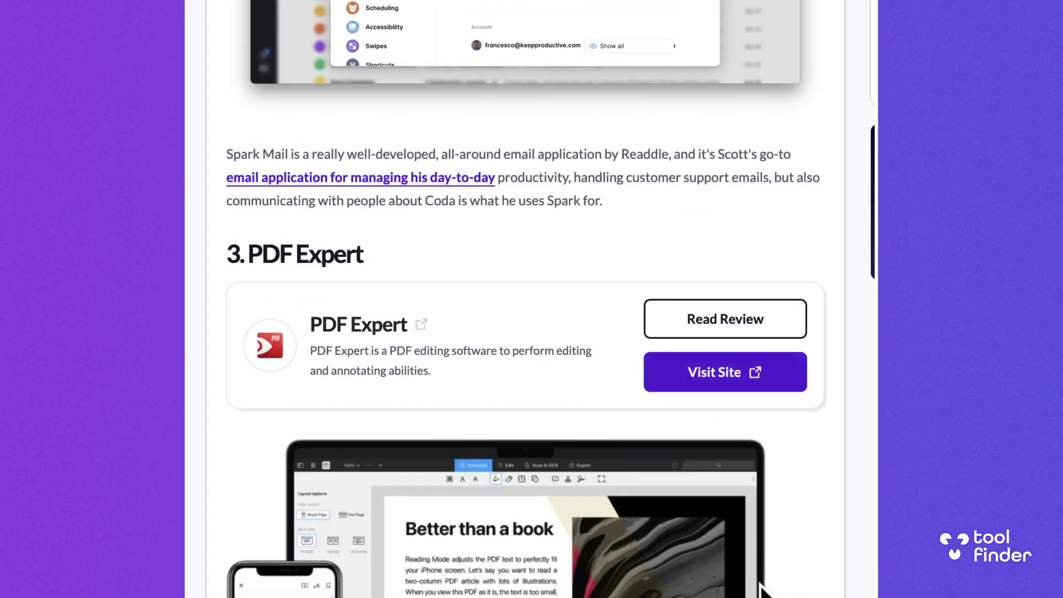
scroll(760, 586, down, 2)
scroll(763, 589, down, 3)
scroll(762, 590, down, 3)
scroll(763, 592, down, 3)
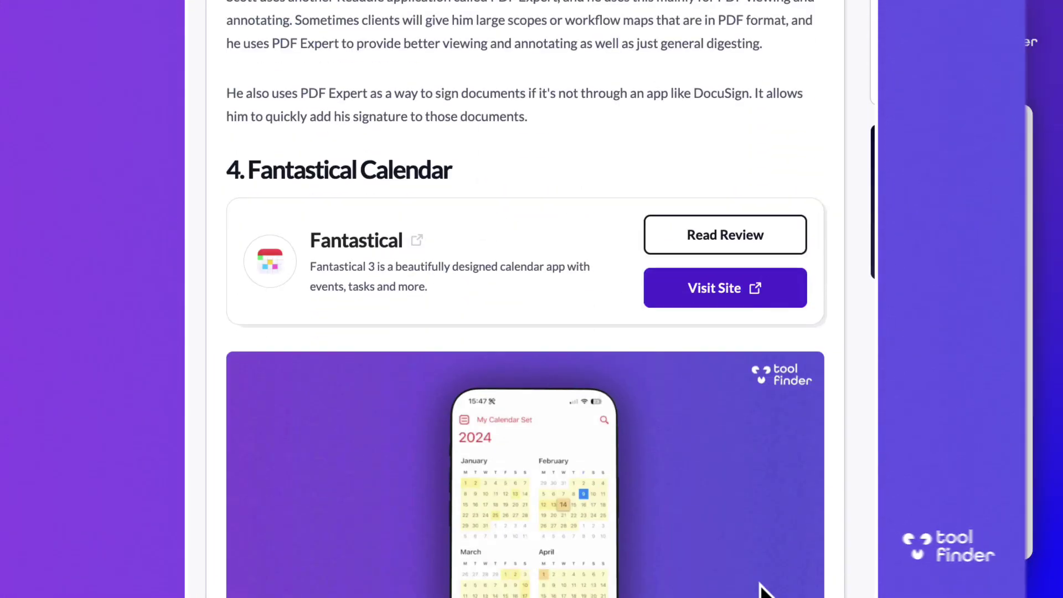
scroll(763, 591, down, 3)
scroll(763, 591, down, 3)
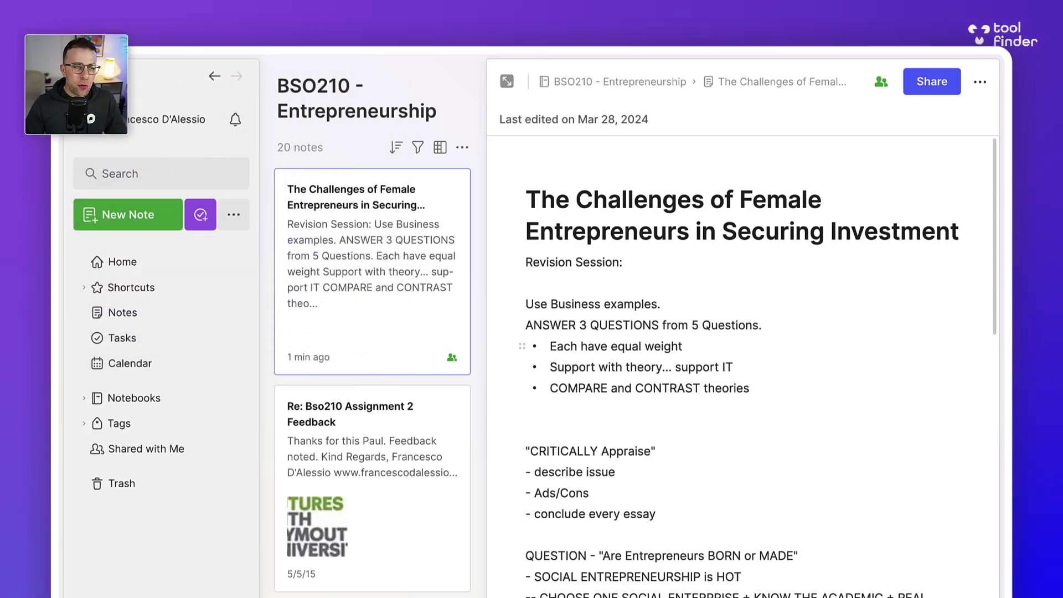
Expand the Female Entrepreneurs note to fill the window and place the cursor in its body
click(507, 81)
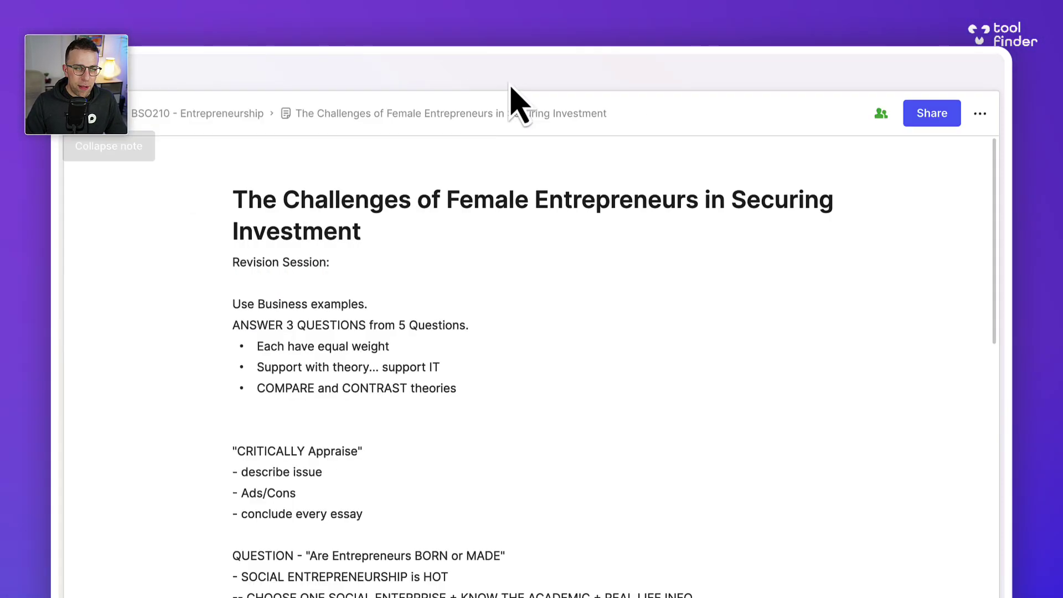
click(590, 255)
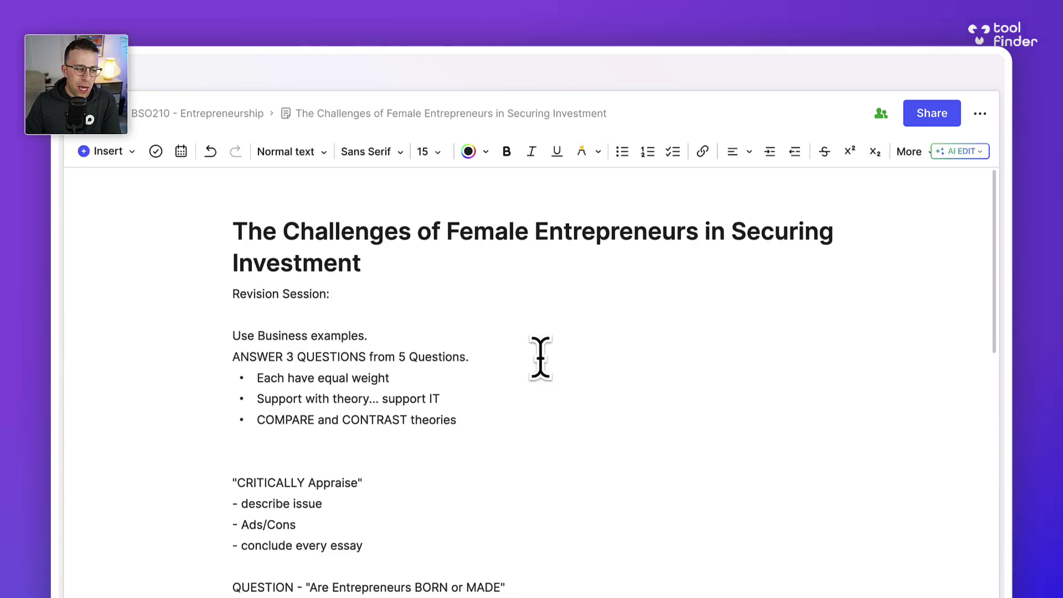
mouse_move(349, 368)
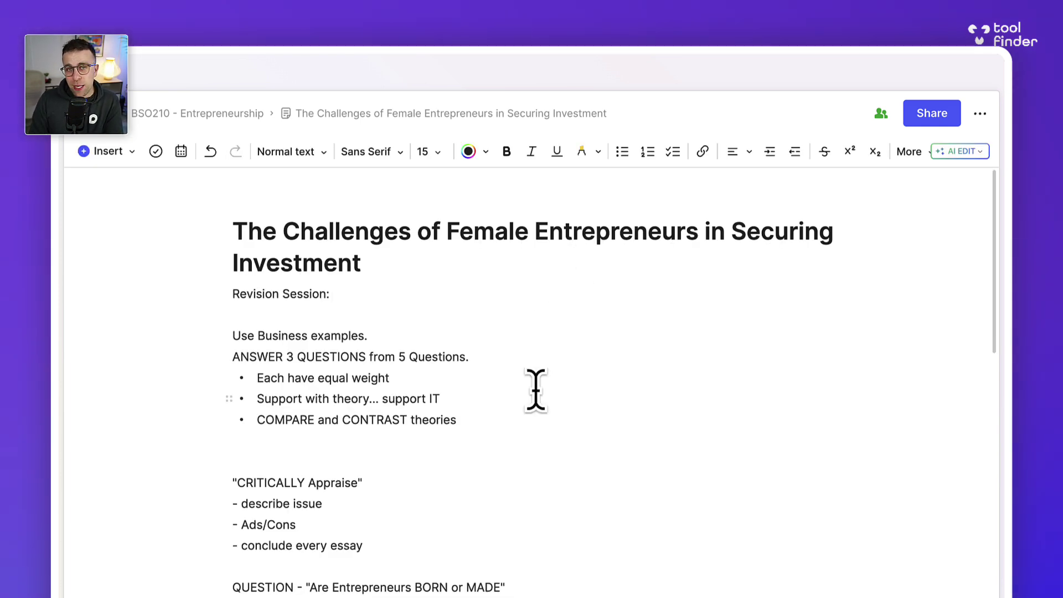
scroll(535, 388, down, 4)
scroll(536, 389, down, 5)
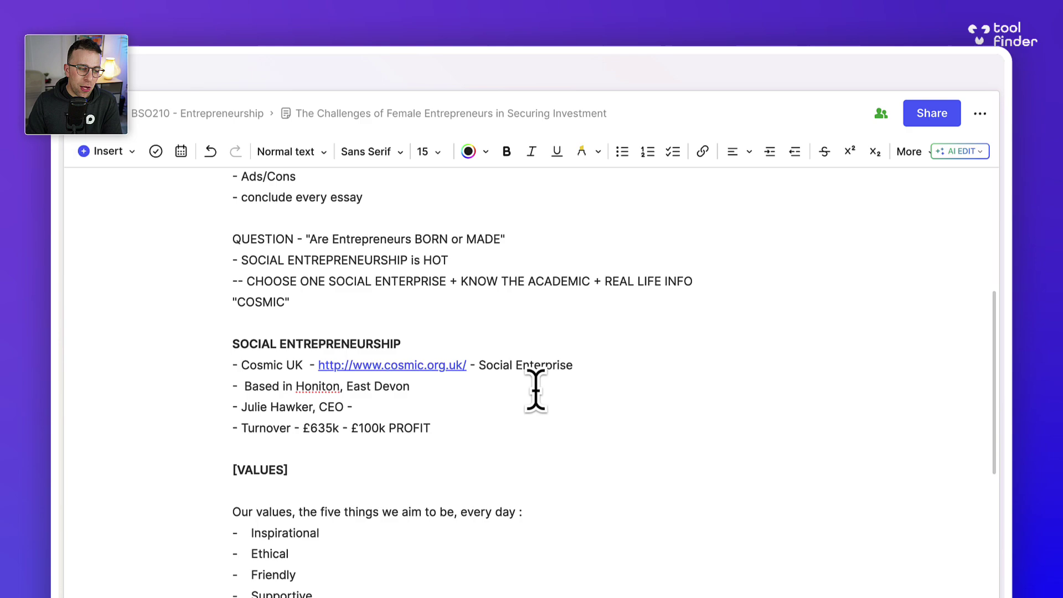
scroll(535, 389, down, 5)
scroll(535, 389, down, 3)
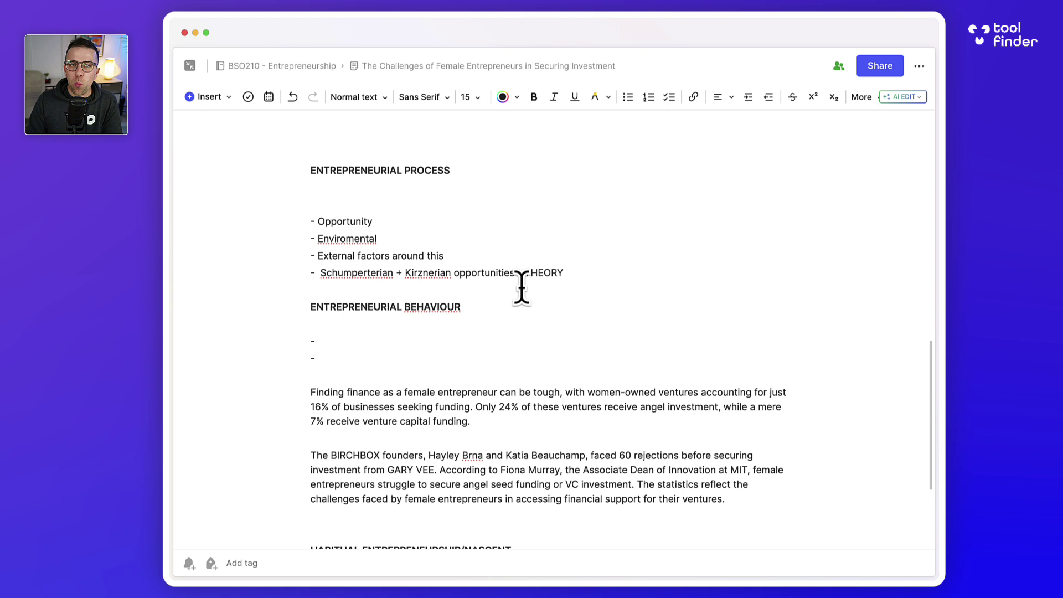
scroll(467, 324, down, 4)
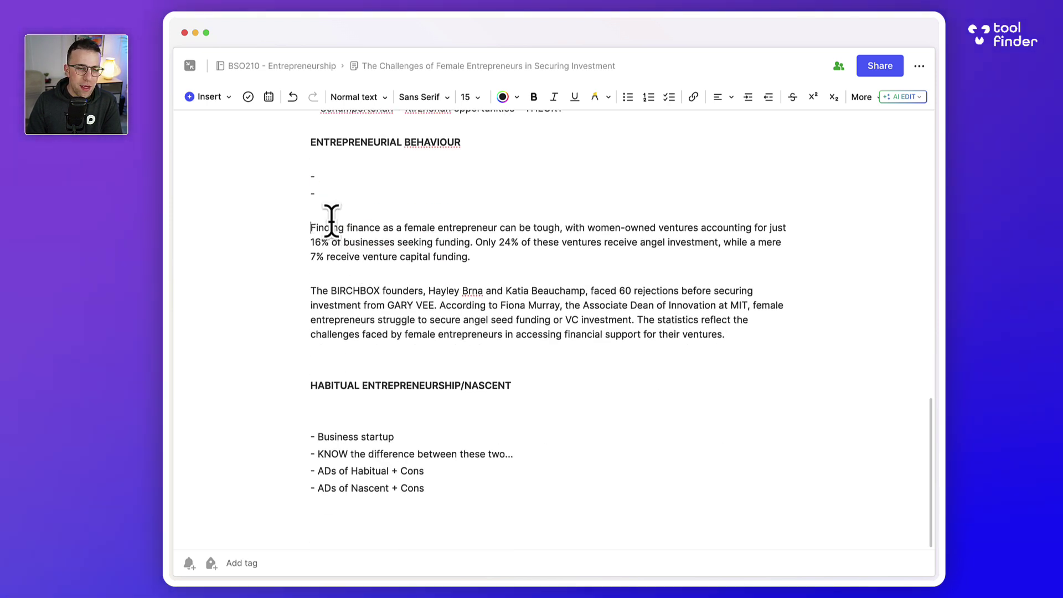
Select the two funding paragraphs and generate an AI Edit Help Me Write conclusion
drag(331, 220, 731, 335)
click(903, 97)
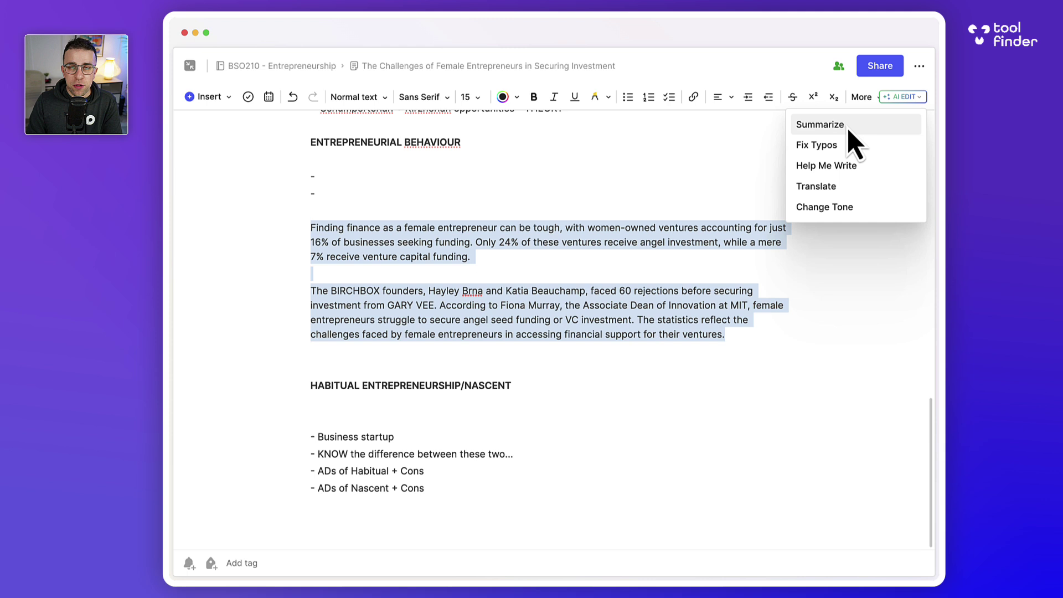
click(851, 141)
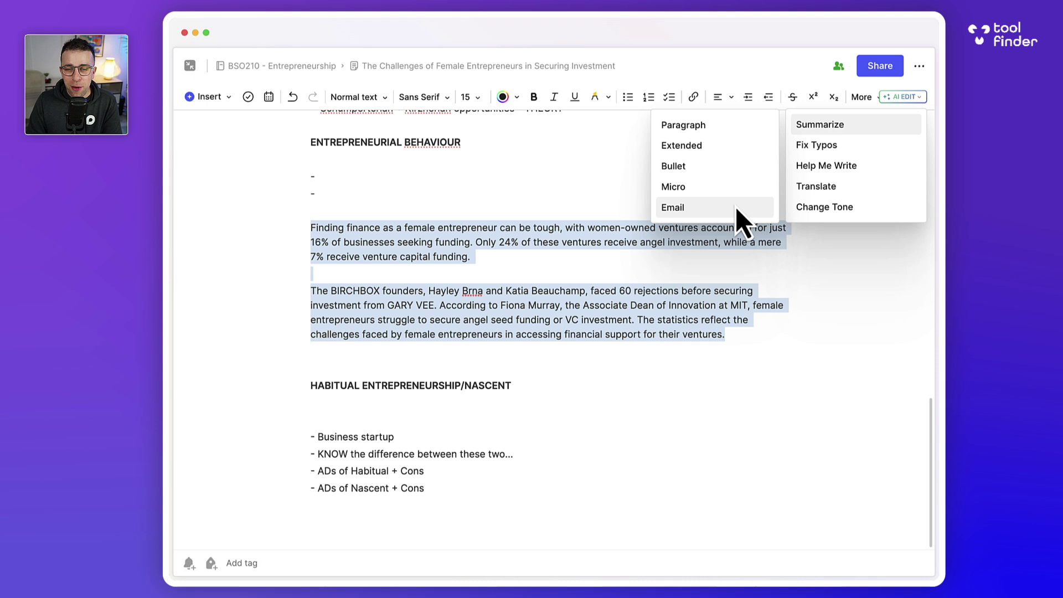
click(845, 167)
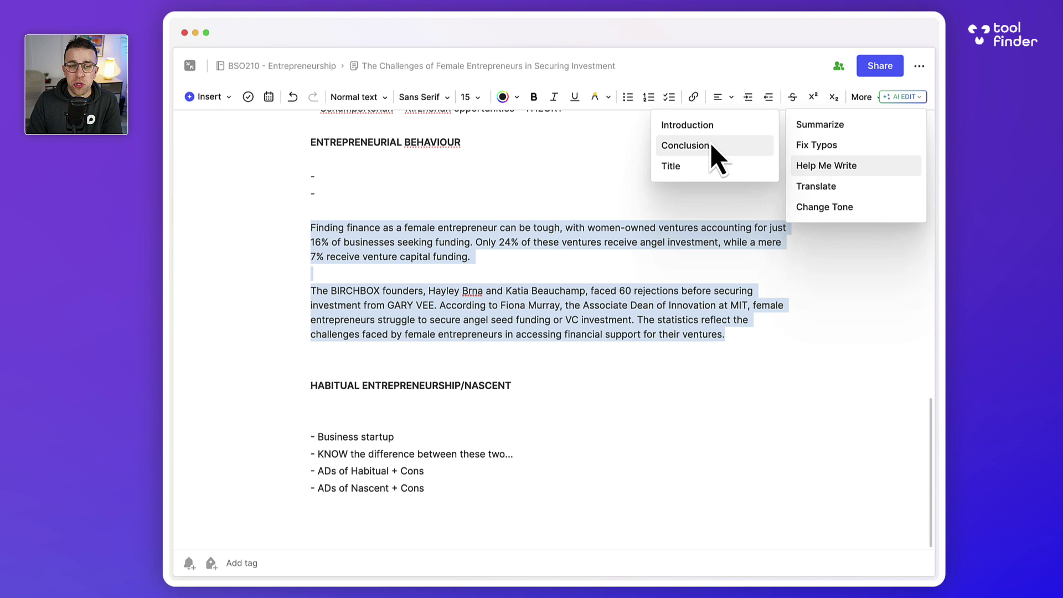
click(686, 146)
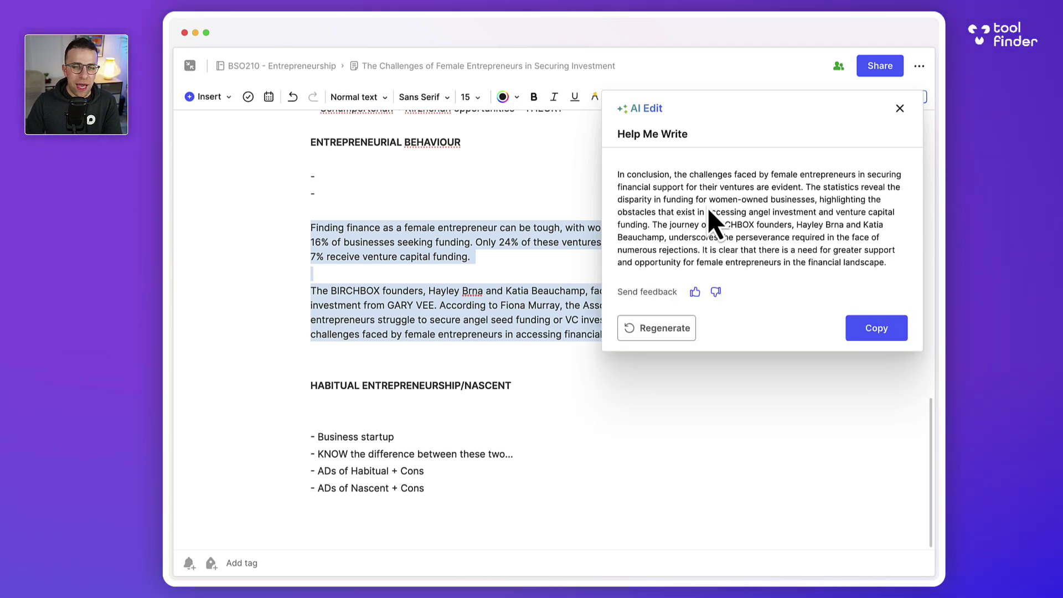
Copy the generated conclusion and paste it on a new line below the paragraphs
click(864, 333)
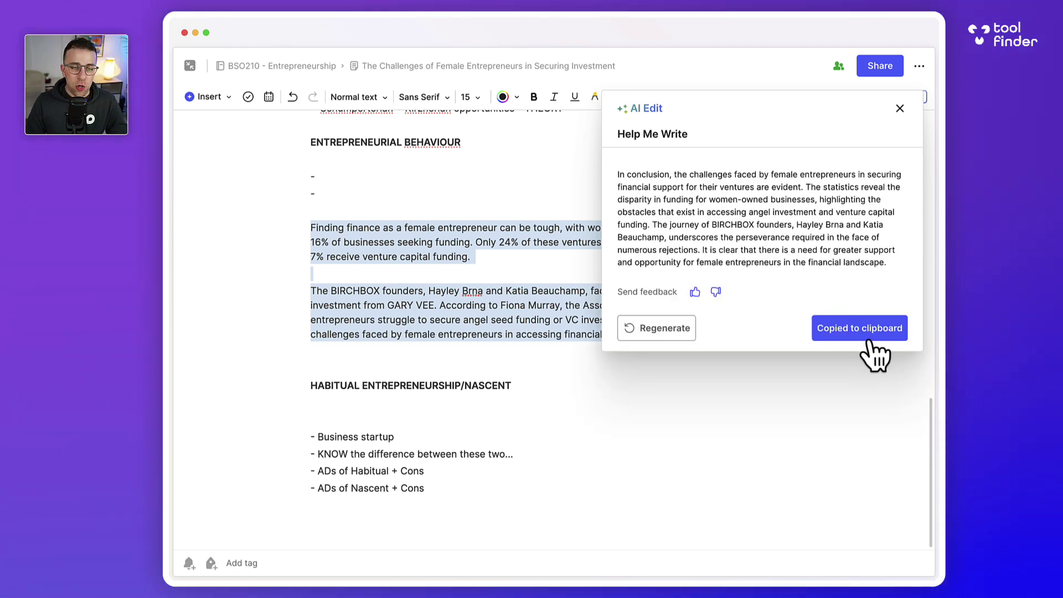
click(581, 384)
click(542, 356)
key(Return)
key(ctrl+v)
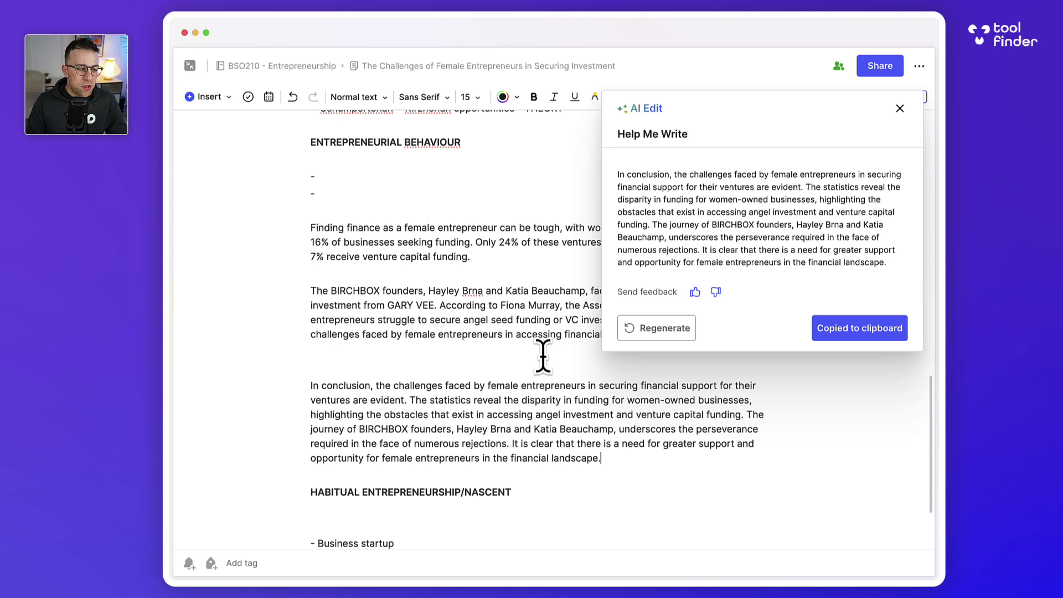
Close the AI Edit panel showing the generated conclusion
click(900, 109)
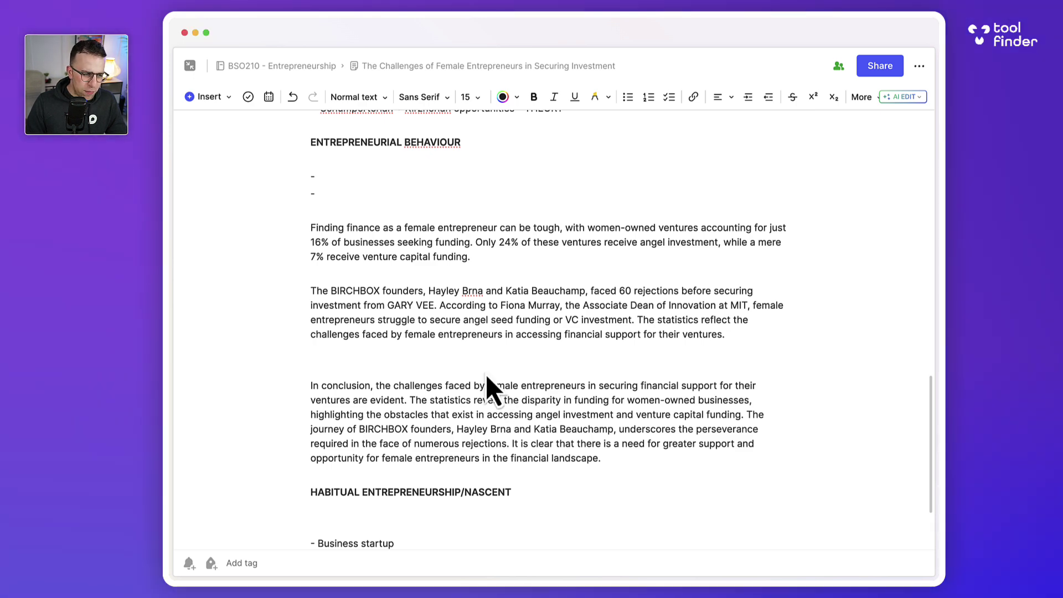
scroll(469, 361, up, 1)
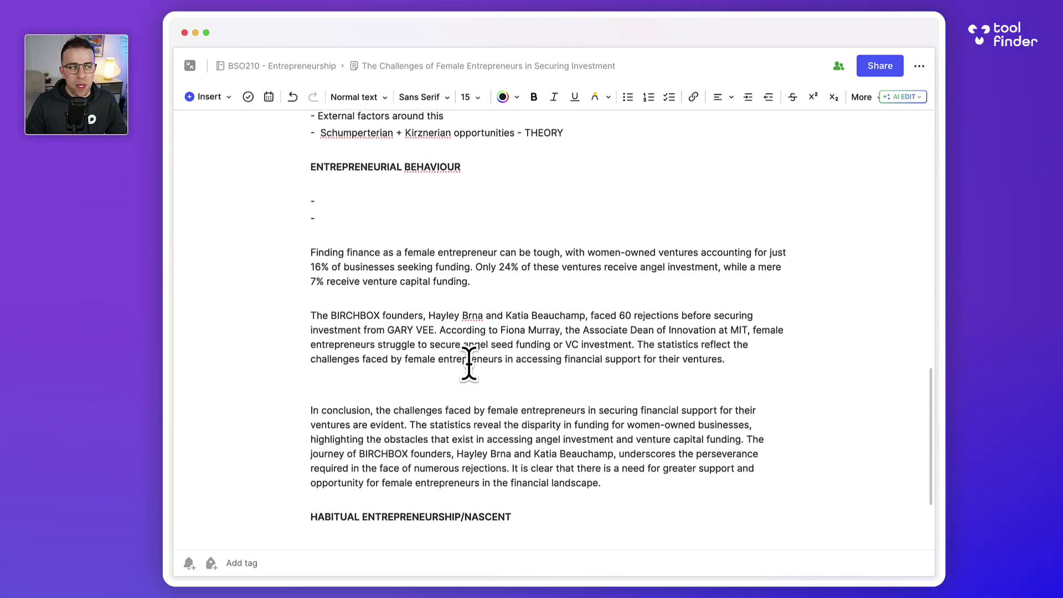
scroll(577, 280, up, 5)
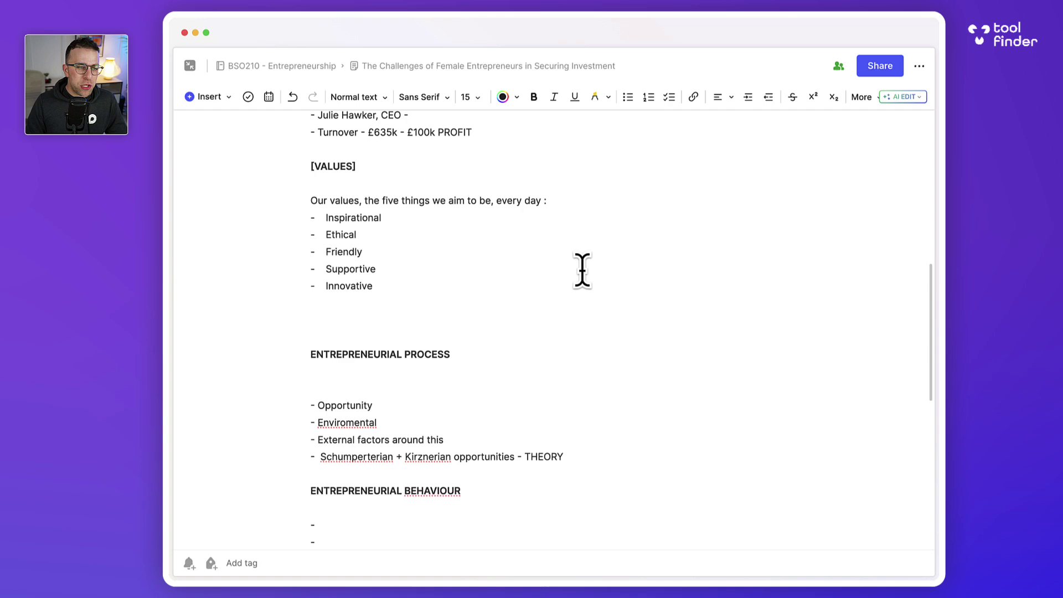
scroll(582, 274, down, 6)
Try AI Edit Change Tone on the funding paragraphs and dismiss the unavailable-feature notice
drag(310, 215, 748, 322)
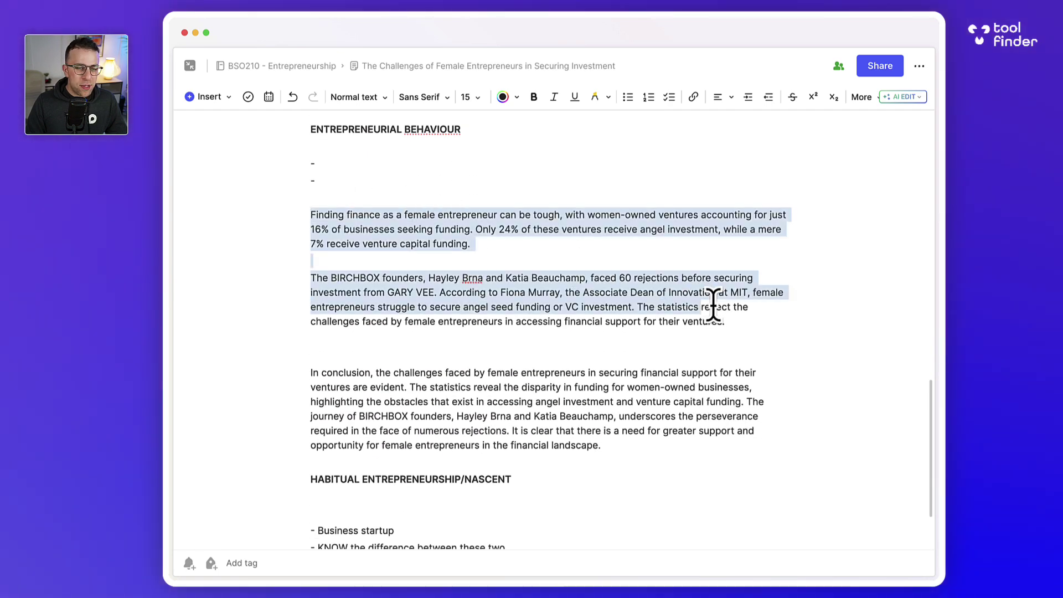
click(897, 99)
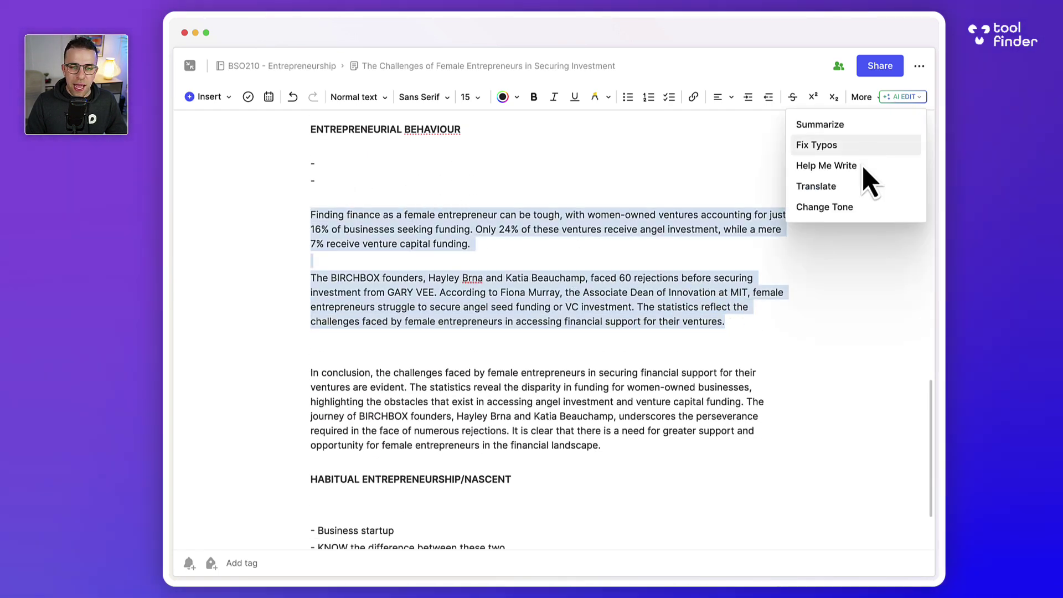
click(871, 214)
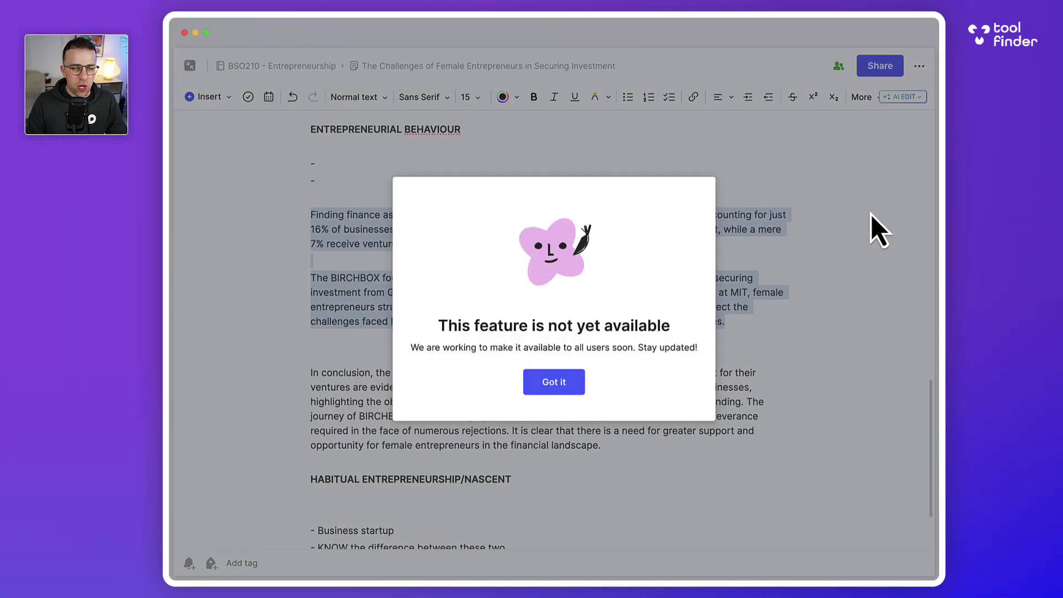
click(552, 381)
Generate and copy an AI Help Me Write title suggestion
click(904, 97)
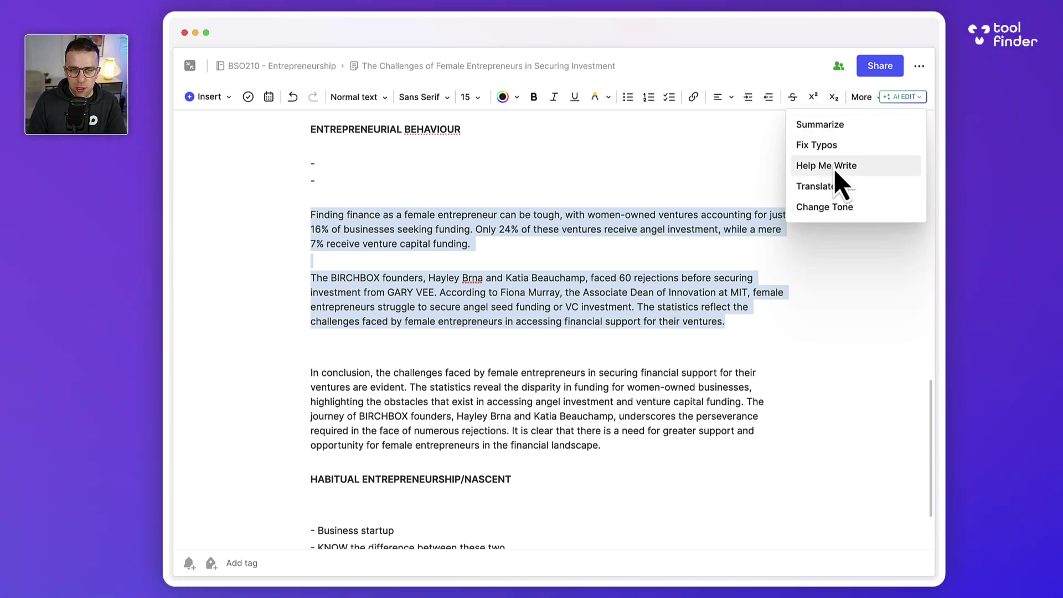
mouse_move(826, 165)
click(721, 151)
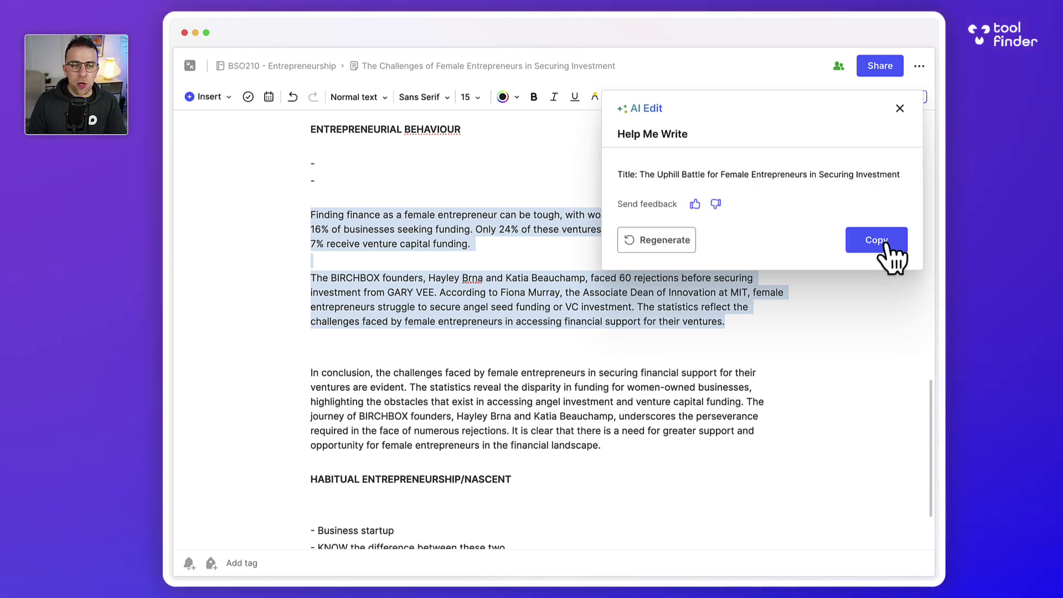
click(876, 241)
click(517, 237)
scroll(518, 237, up, 2)
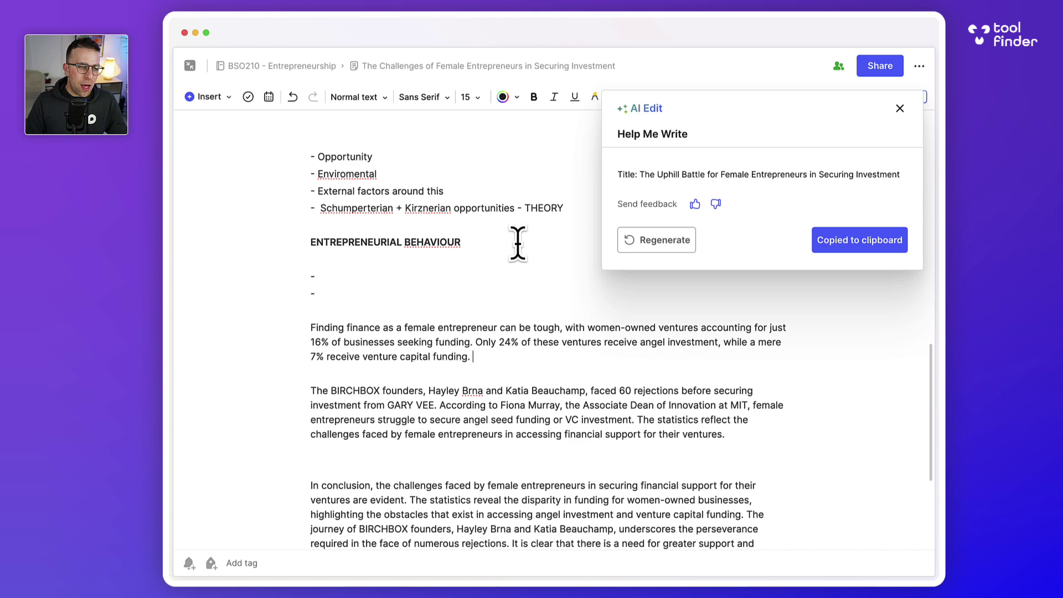
scroll(518, 238, up, 10)
click(899, 108)
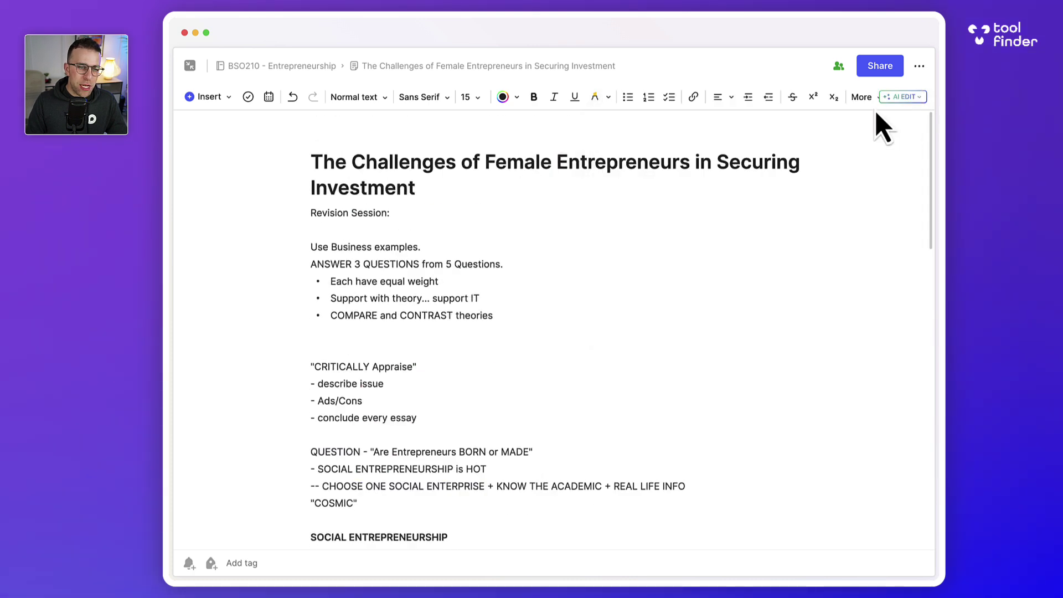
Paste the suggested title over the old one and delete the stray <p>Title: and </p> tags
triple_click(538, 150)
key(ctrl+v)
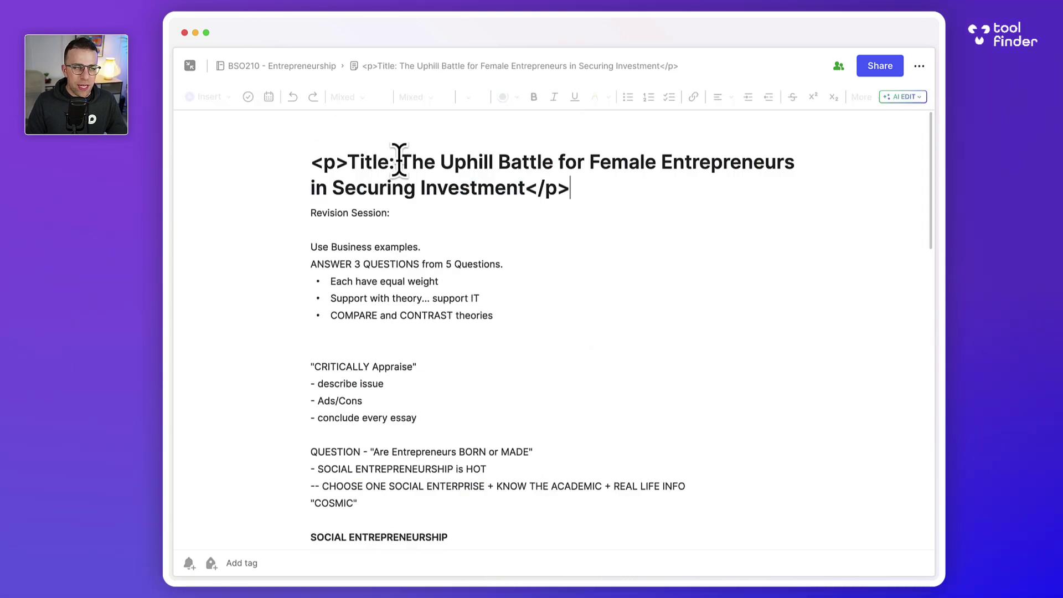
drag(398, 162, 314, 161)
key(BackSpace)
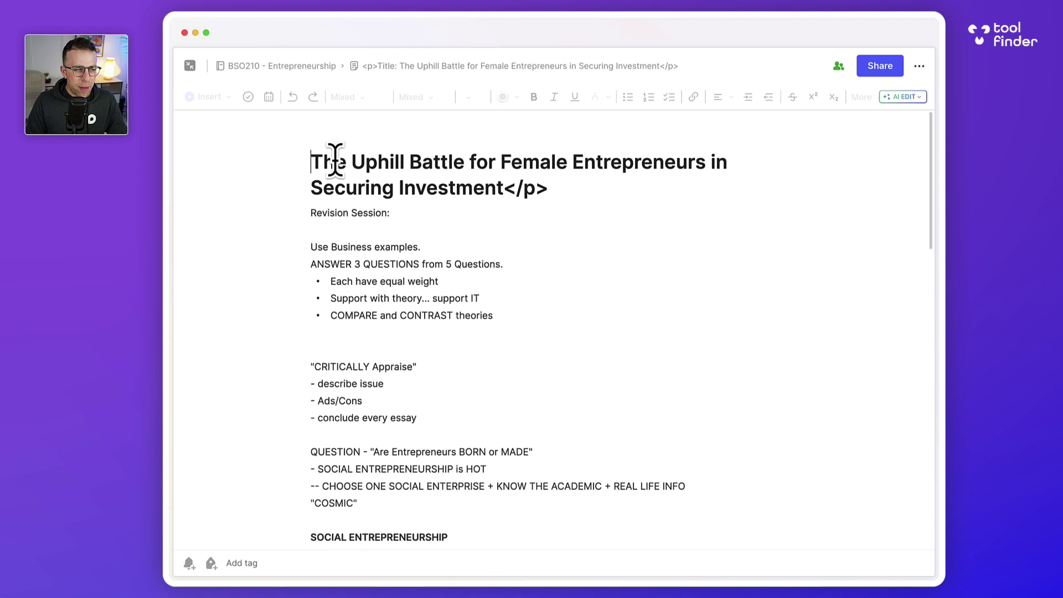
drag(504, 188, 549, 189)
key(BackSpace)
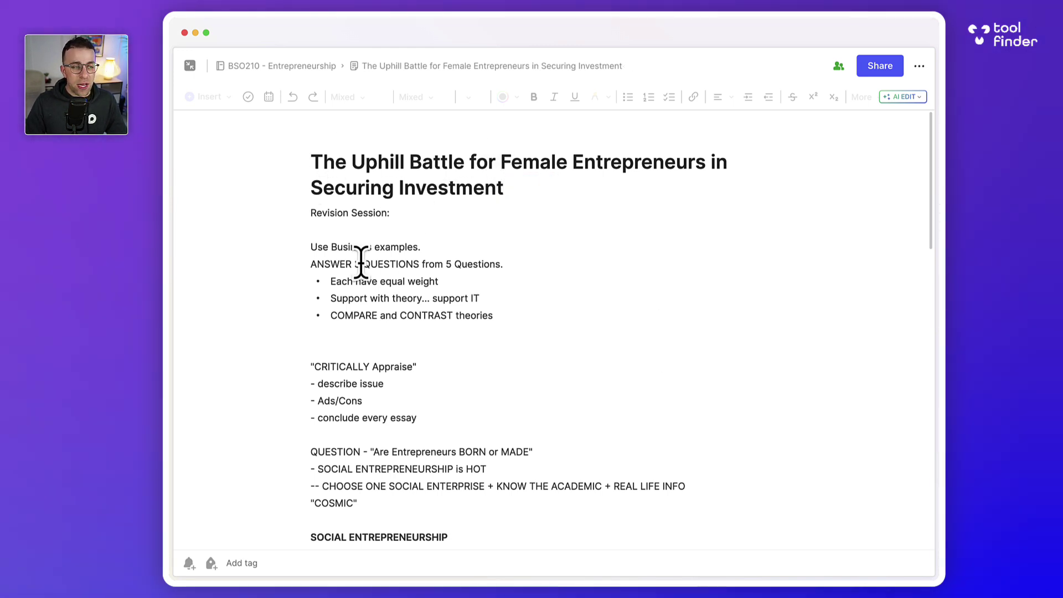
drag(310, 213, 538, 502)
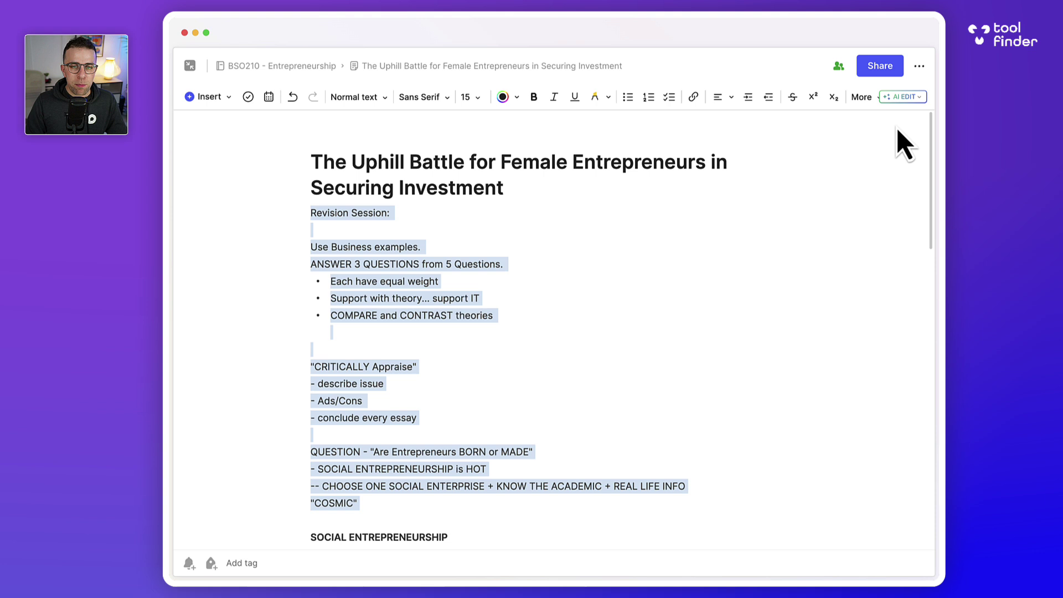
click(901, 96)
mouse_move(855, 125)
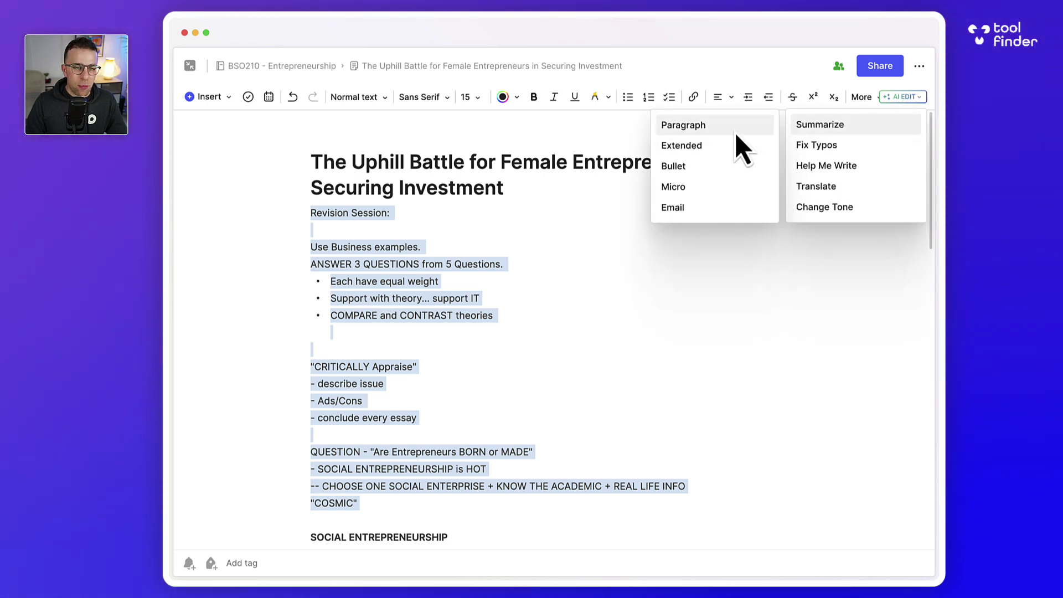
click(737, 131)
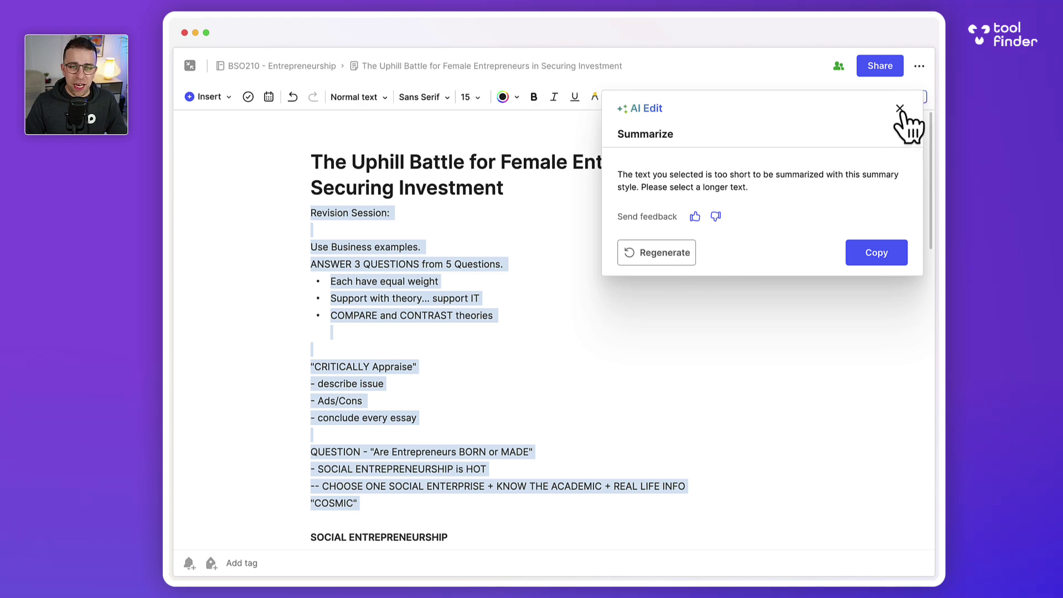
click(900, 112)
Leave full-screen note view so the sidebar and notes list show beside the revision note
click(593, 283)
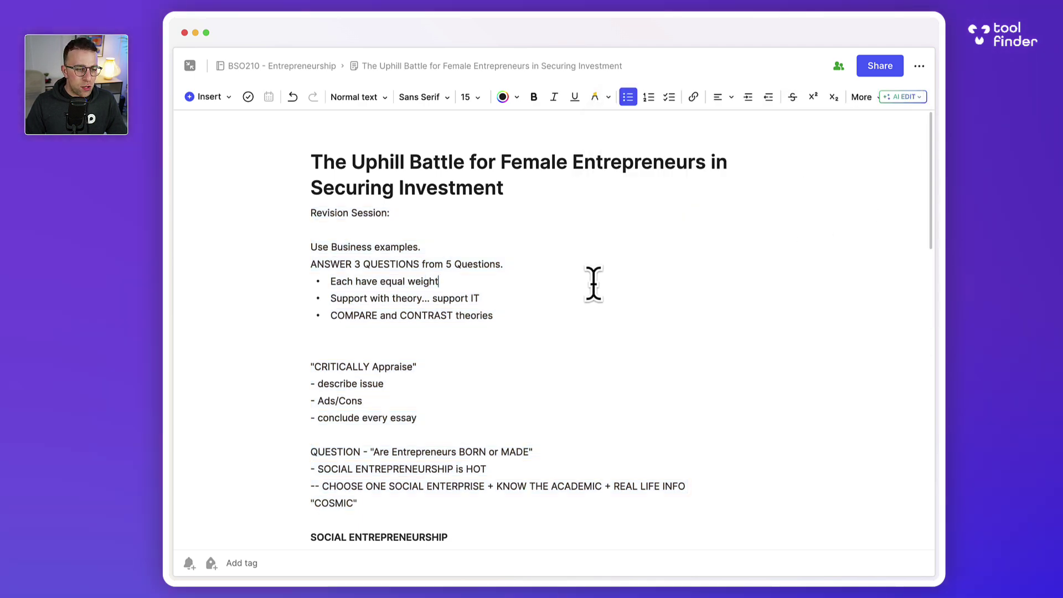
scroll(374, 316, down, 3)
scroll(373, 317, down, 3)
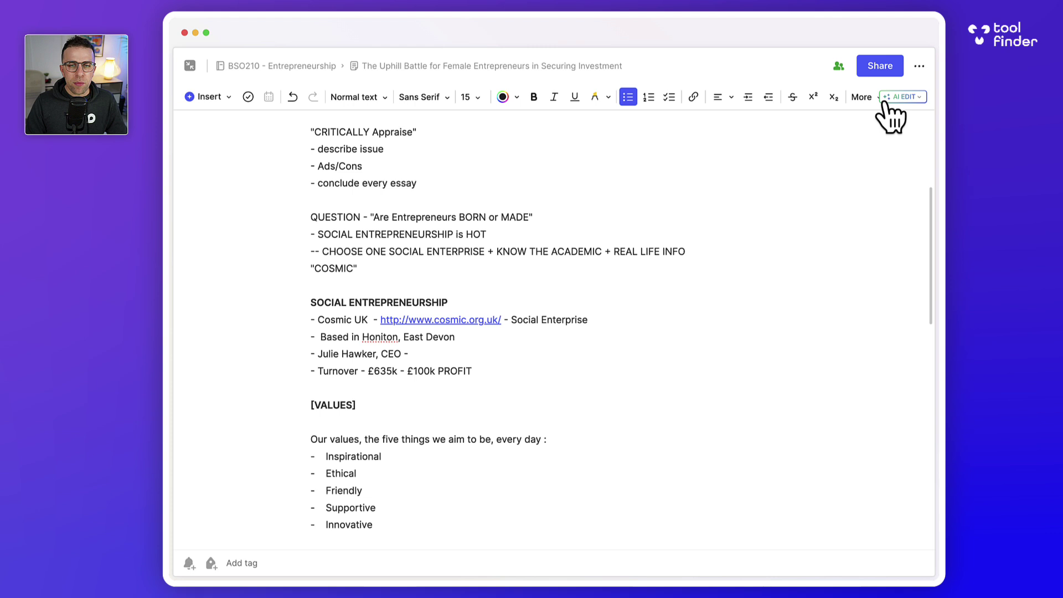
click(905, 97)
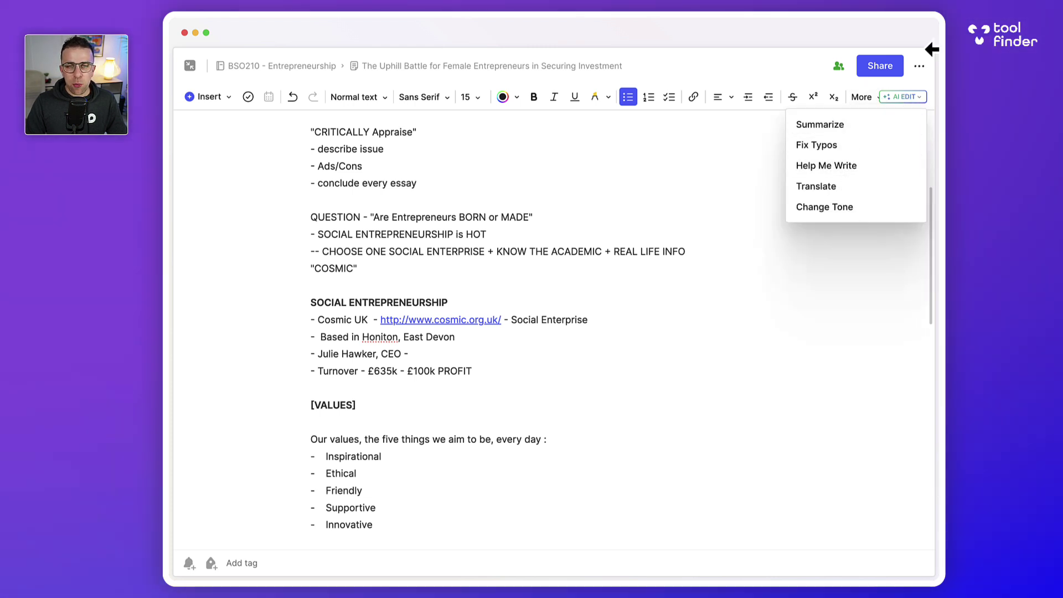
click(190, 65)
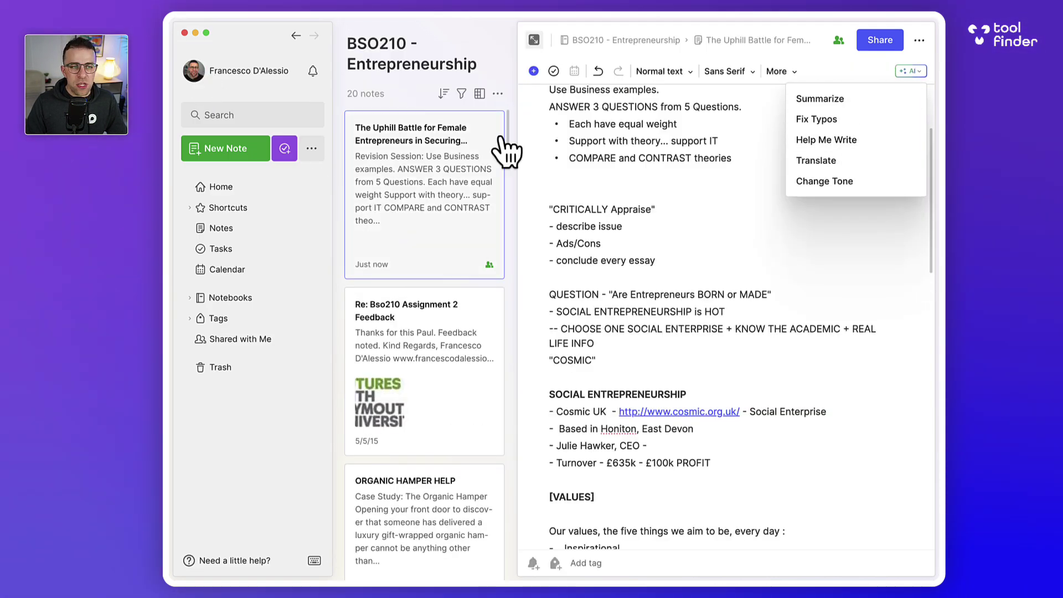
click(646, 156)
scroll(646, 154, up, 1)
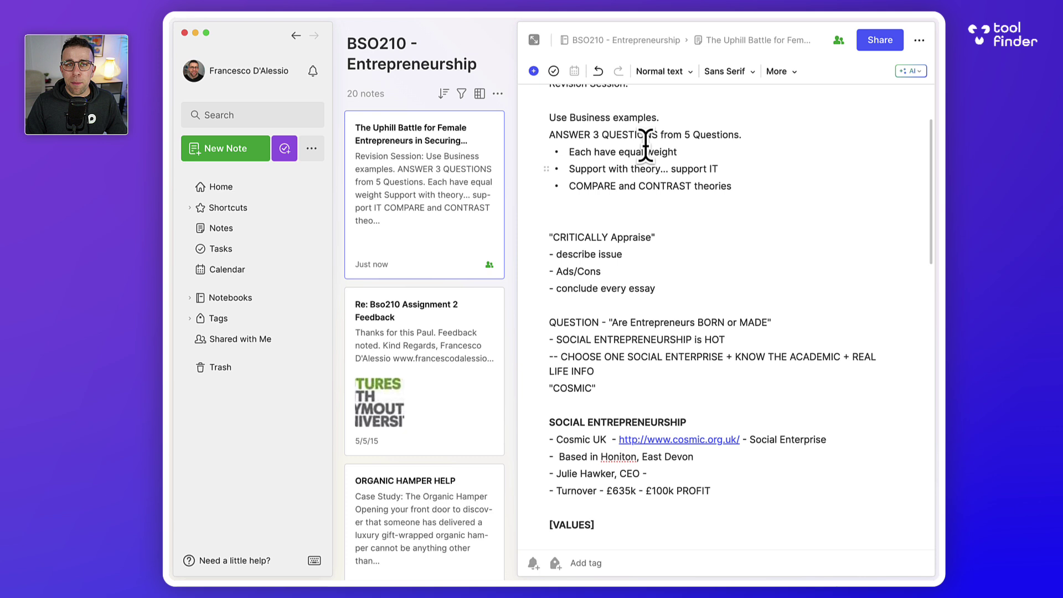
scroll(646, 145, up, 3)
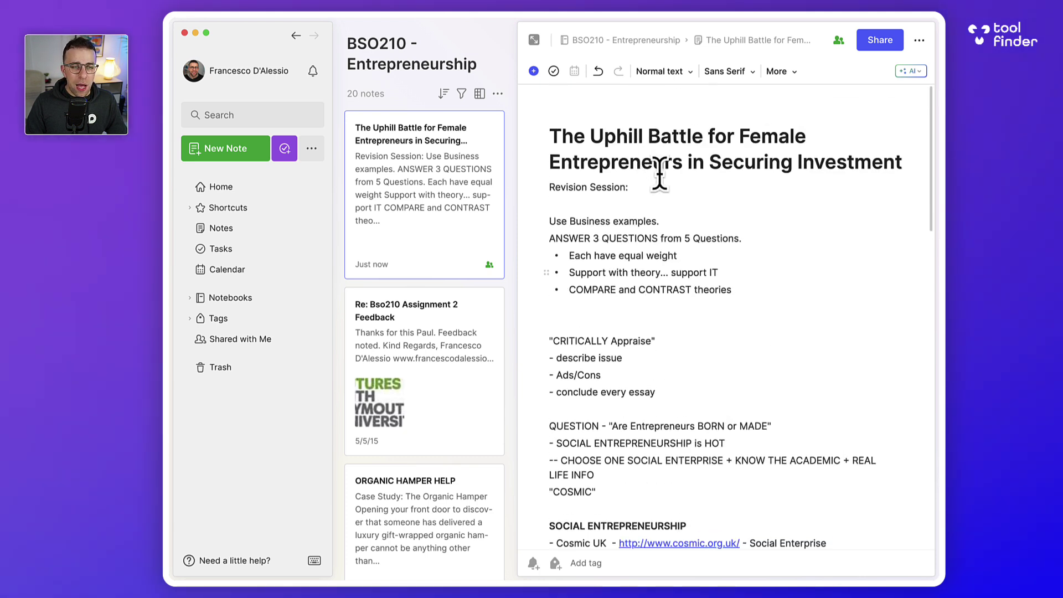
Add blank lines under the title, then dismiss the slash insert-element menu
click(548, 184)
key(Return)
key(Return)
key(Return)
key(Up)
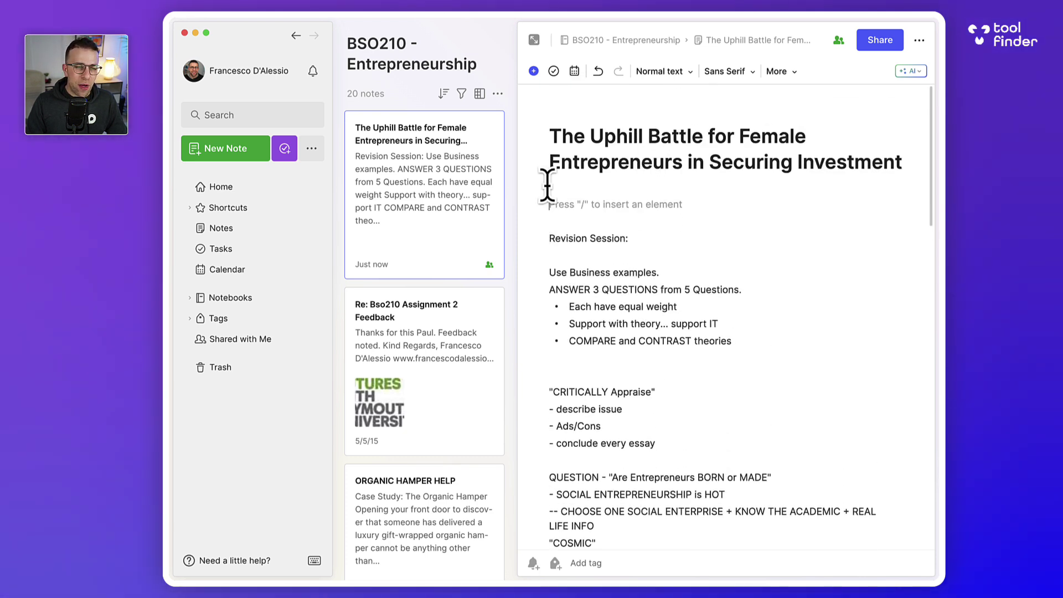
text(/)
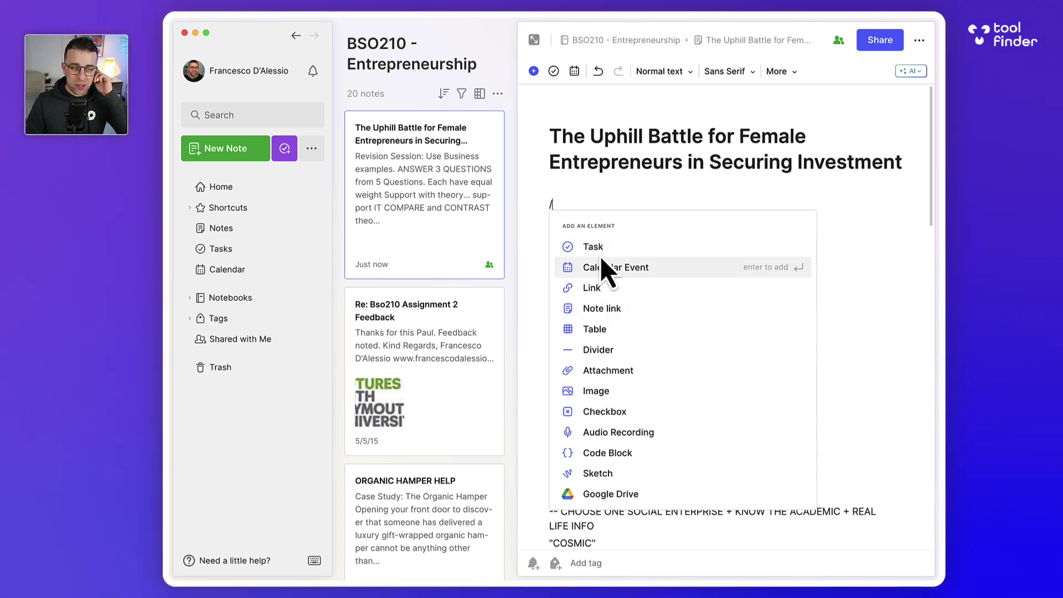
click(598, 187)
key(BackSpace)
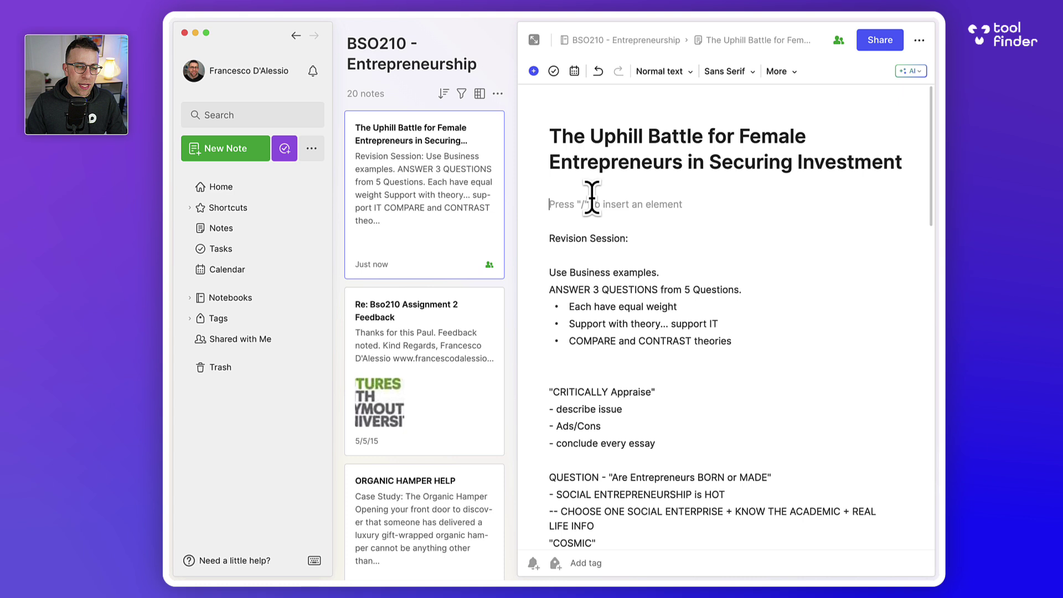
key(BackSpace)
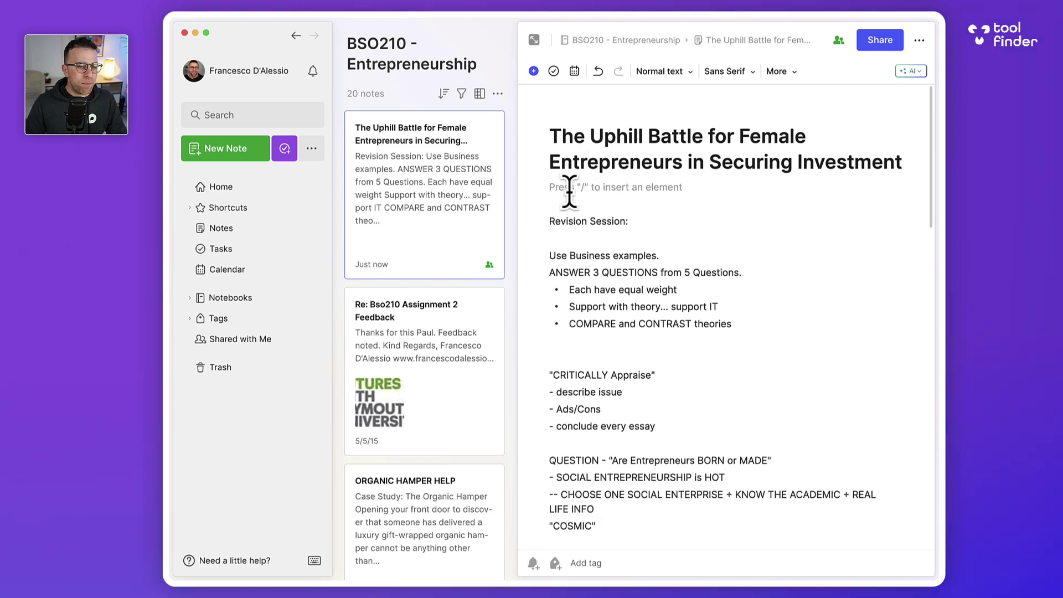
text(/che)
Briefly apply a # heading to the empty line, then revert it to normal text
key(BackSpace)
key(BackSpace)
key(BackSpace)
key(BackSpace)
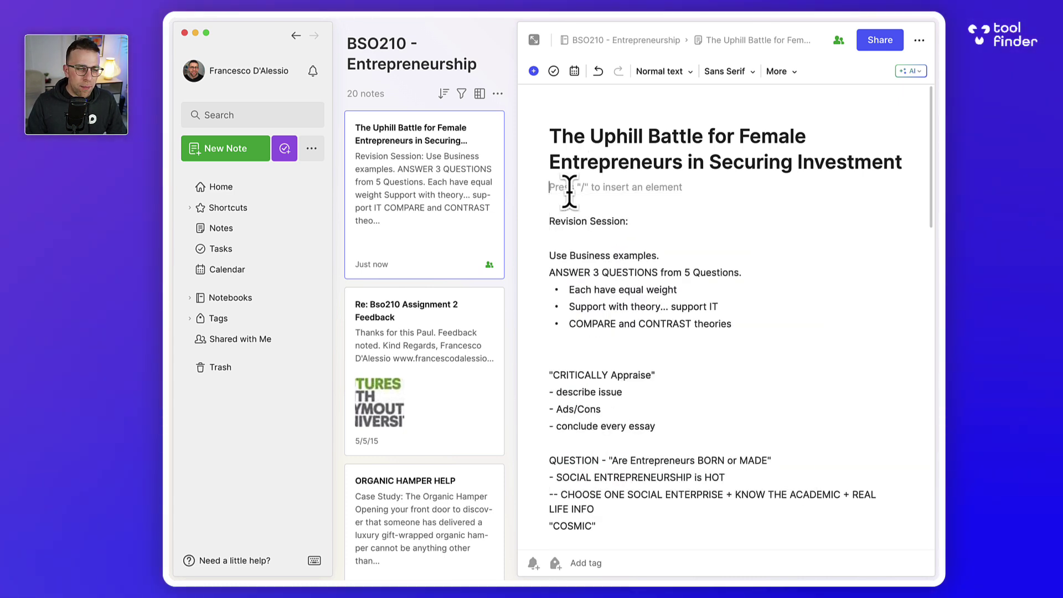
text(#)
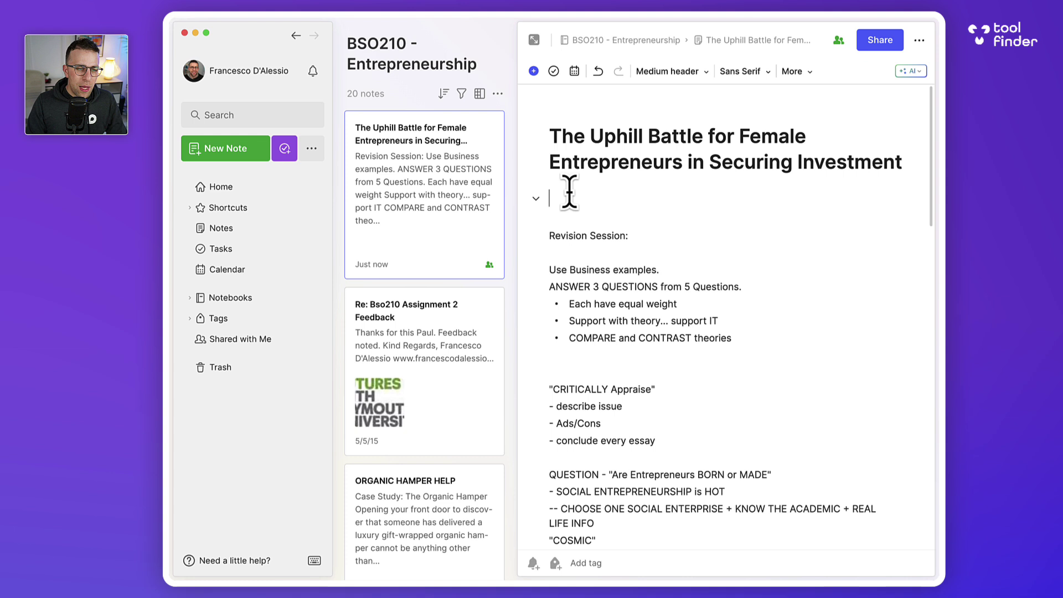
click(537, 201)
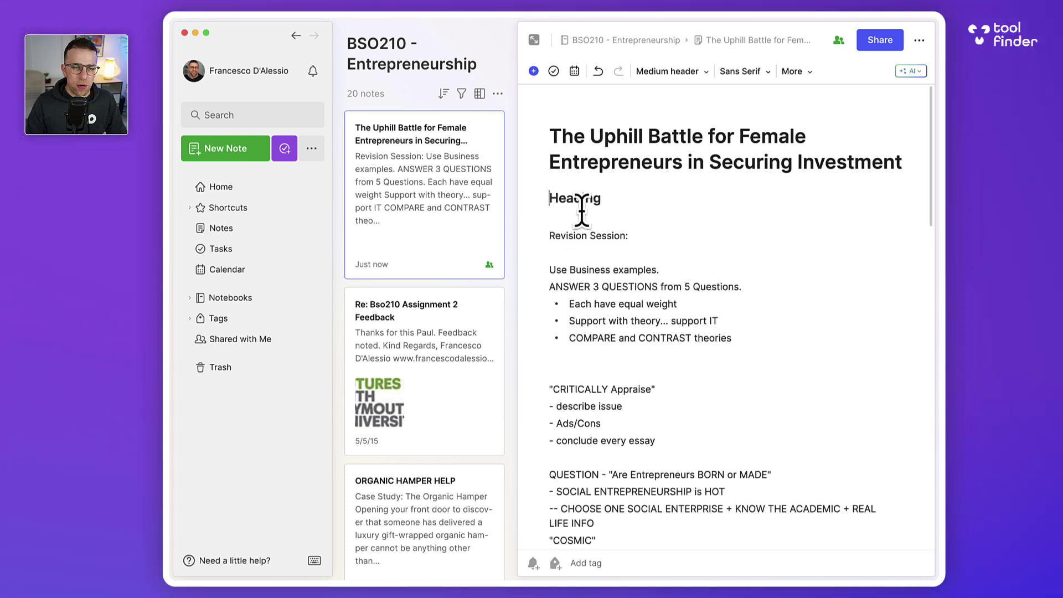
key(BackSpace)
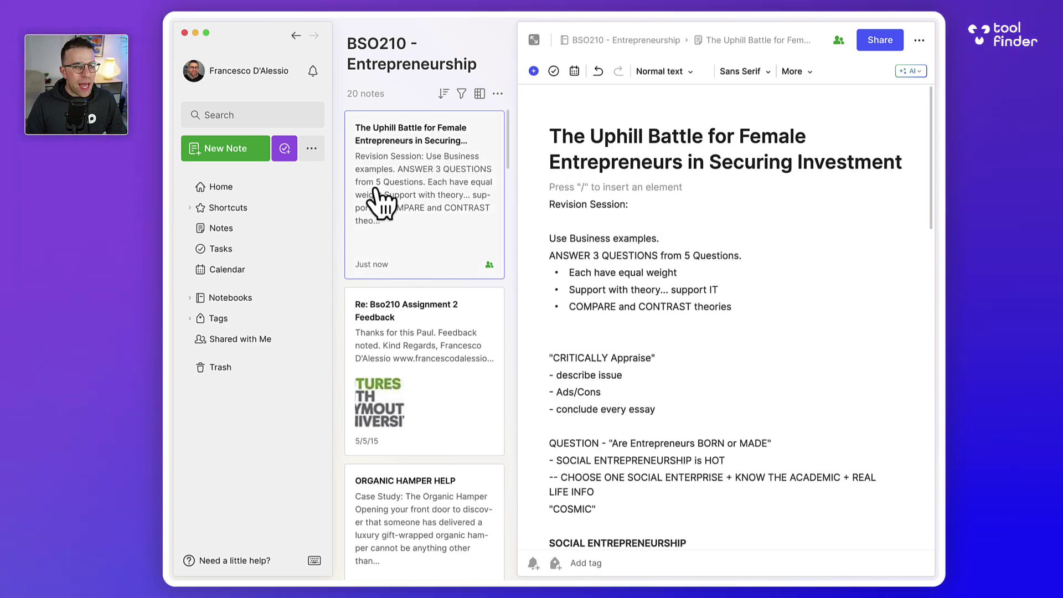
Go from Tasks to the Calendar day view and advance to Friday, March 29
click(243, 251)
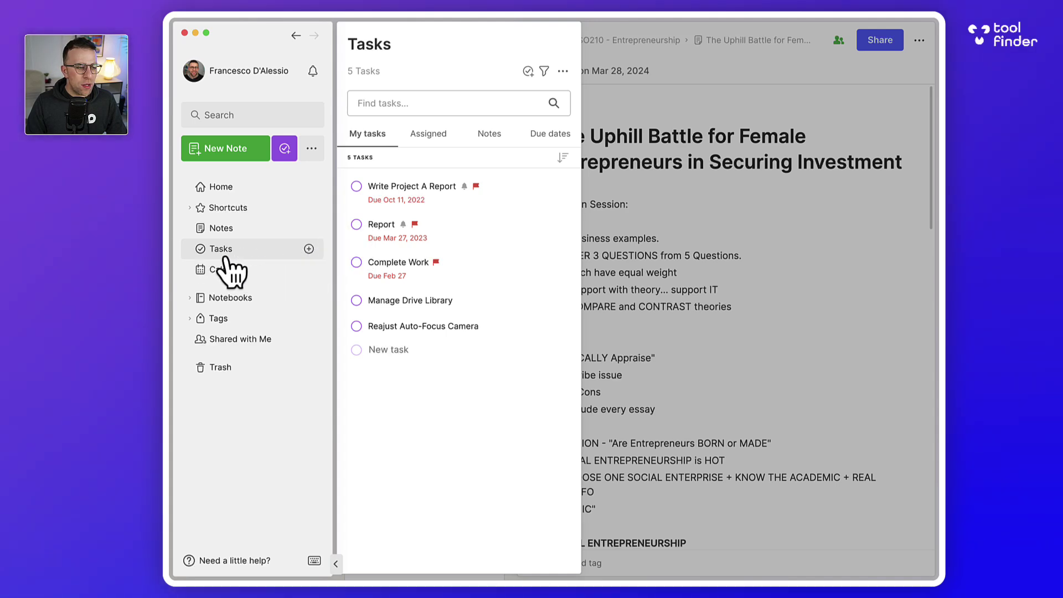
click(233, 269)
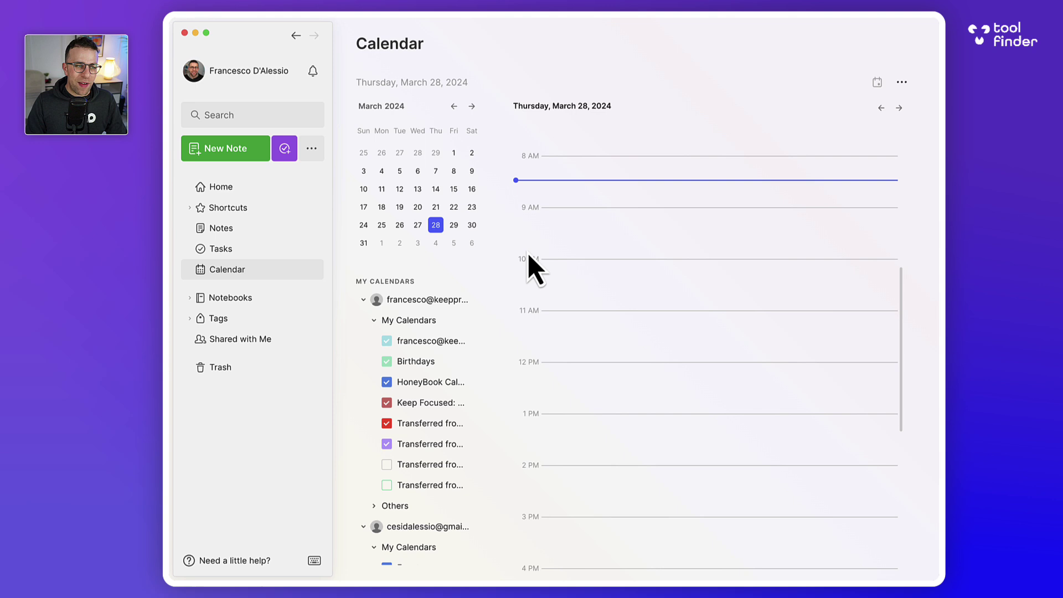
scroll(531, 264, down, 1)
drag(532, 265, 593, 290)
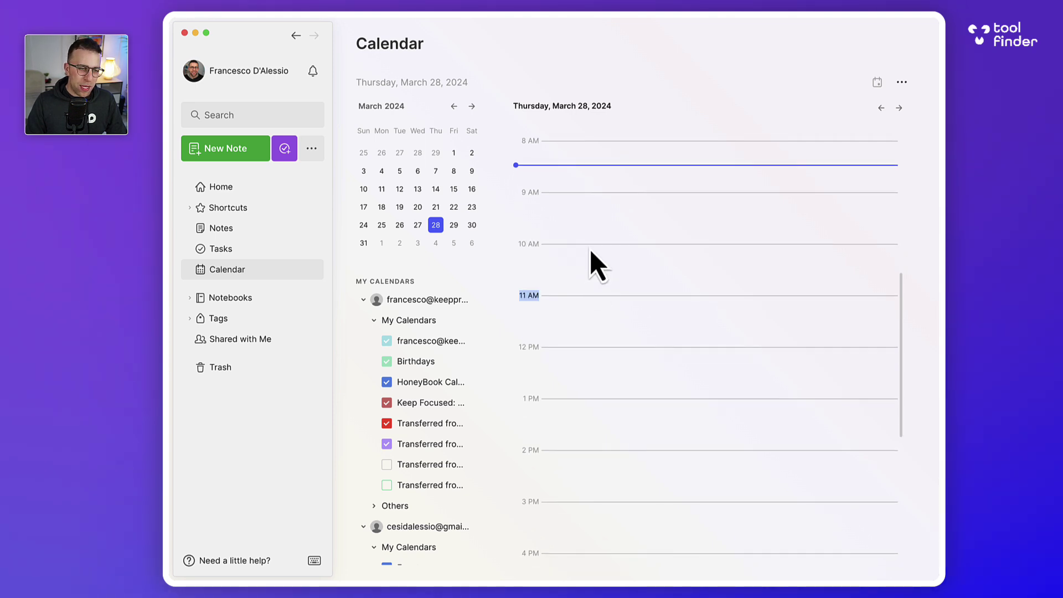
scroll(541, 177, up, 3)
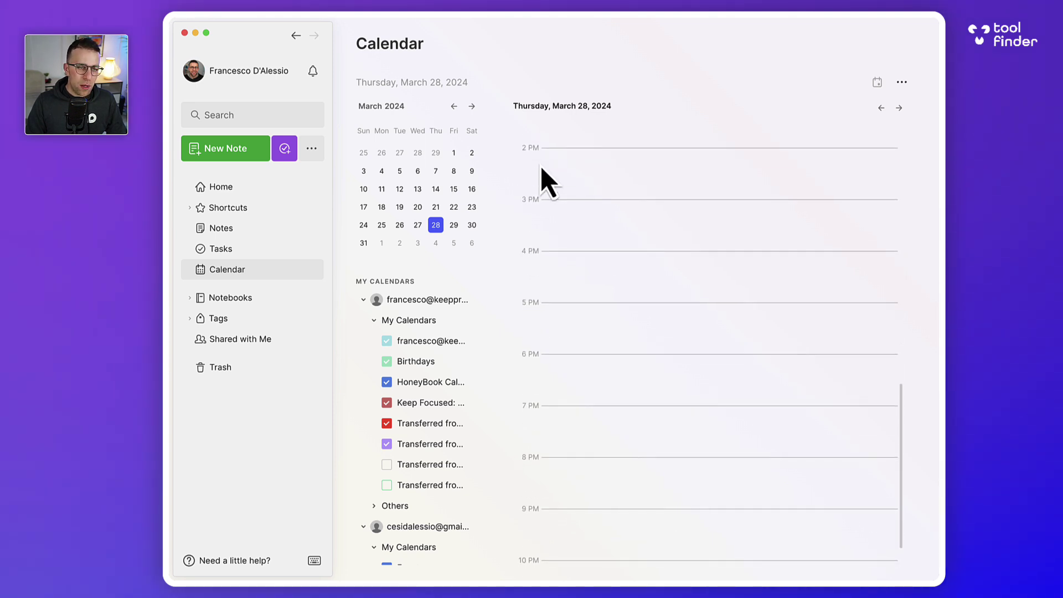
click(900, 108)
scroll(628, 286, down, 5)
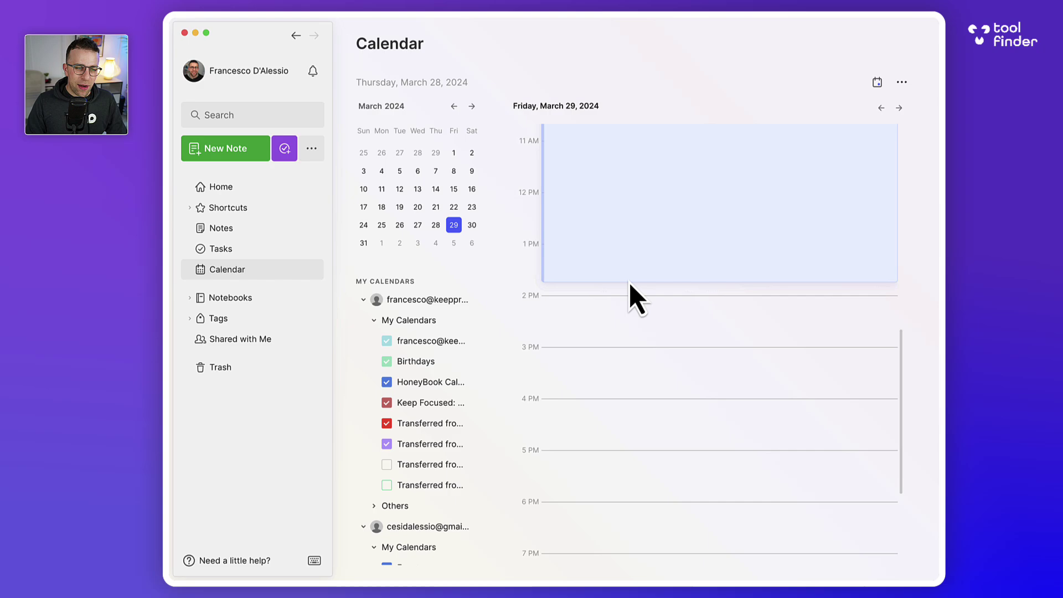
scroll(640, 277, up, 3)
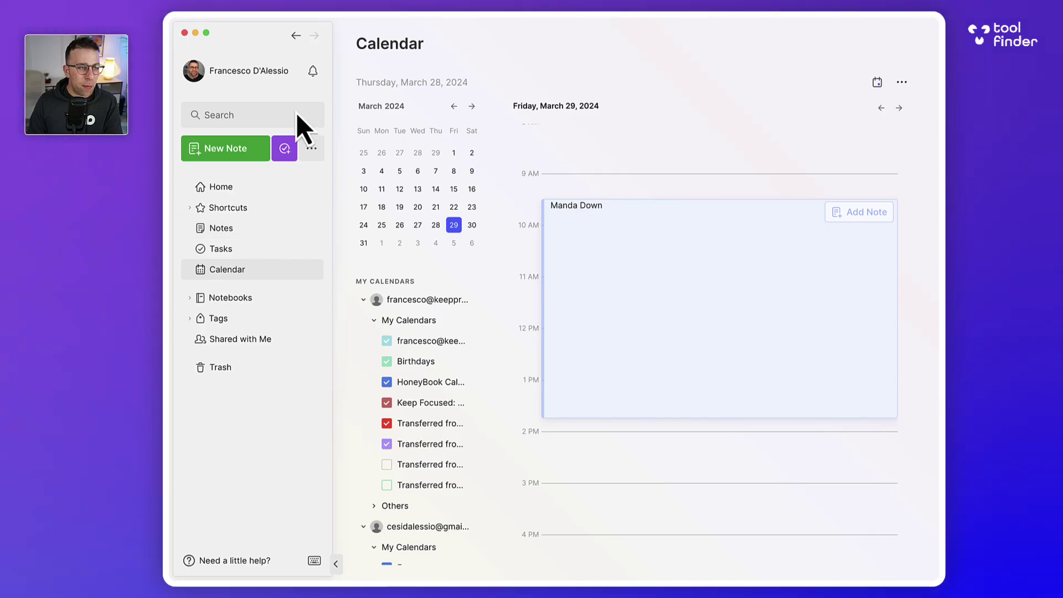
Enable AI-Powered Search and ask 'Show me my notes with Attachments', which finds no notes
click(247, 114)
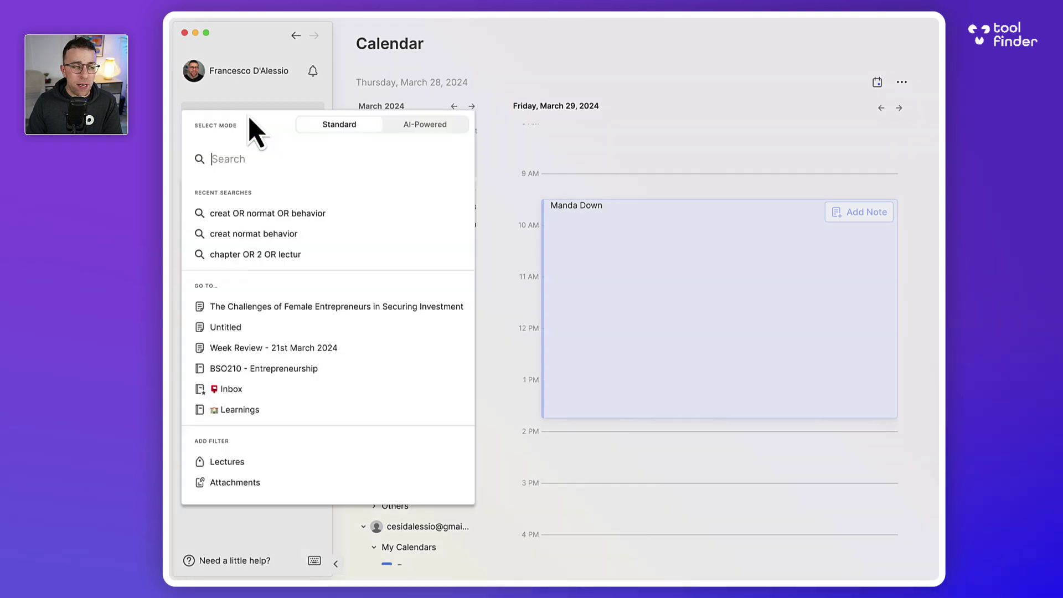
click(422, 127)
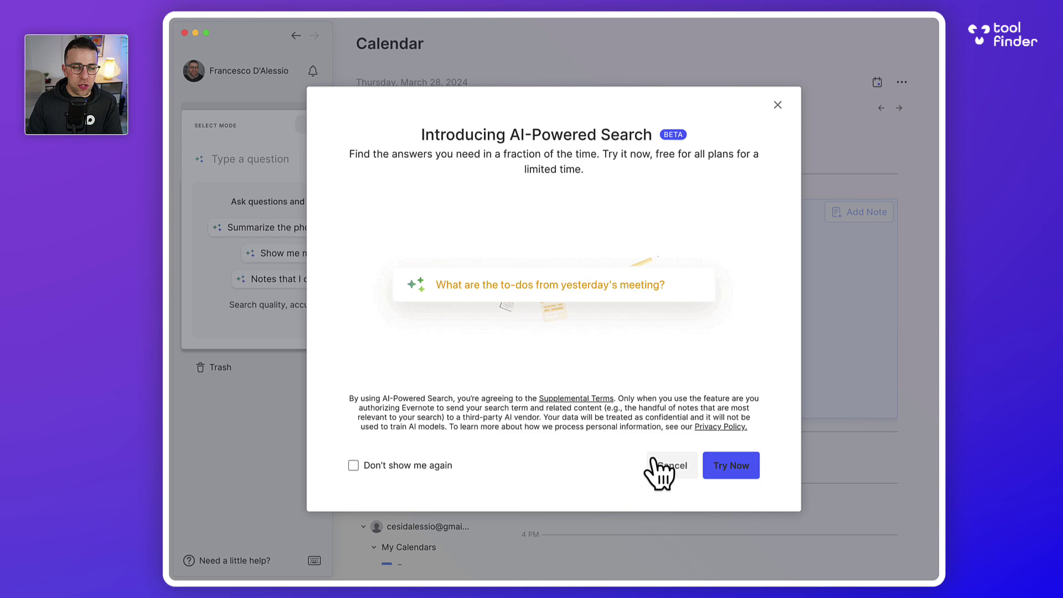
click(739, 465)
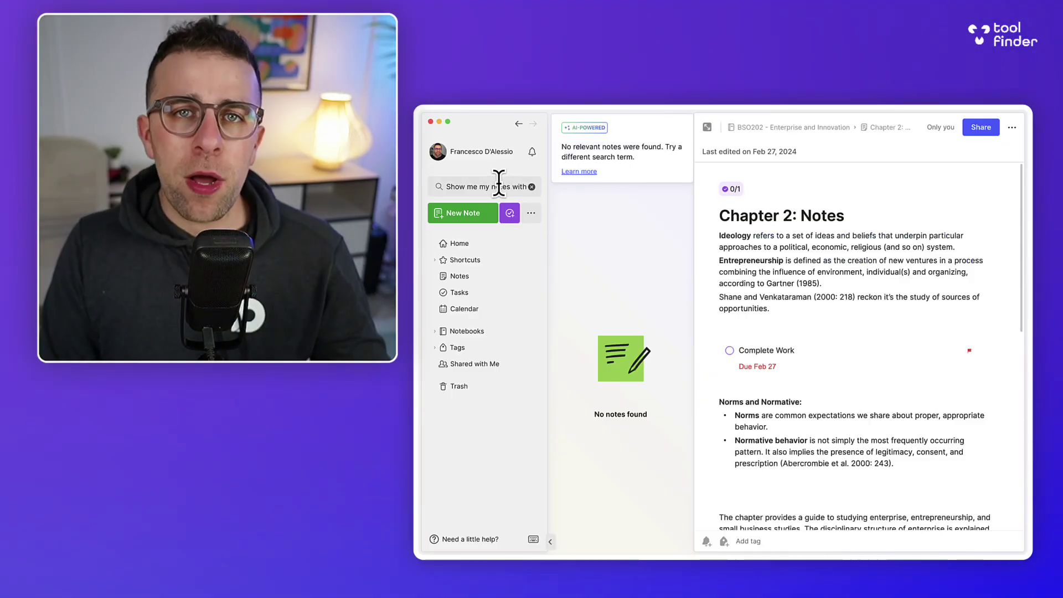
click(499, 185)
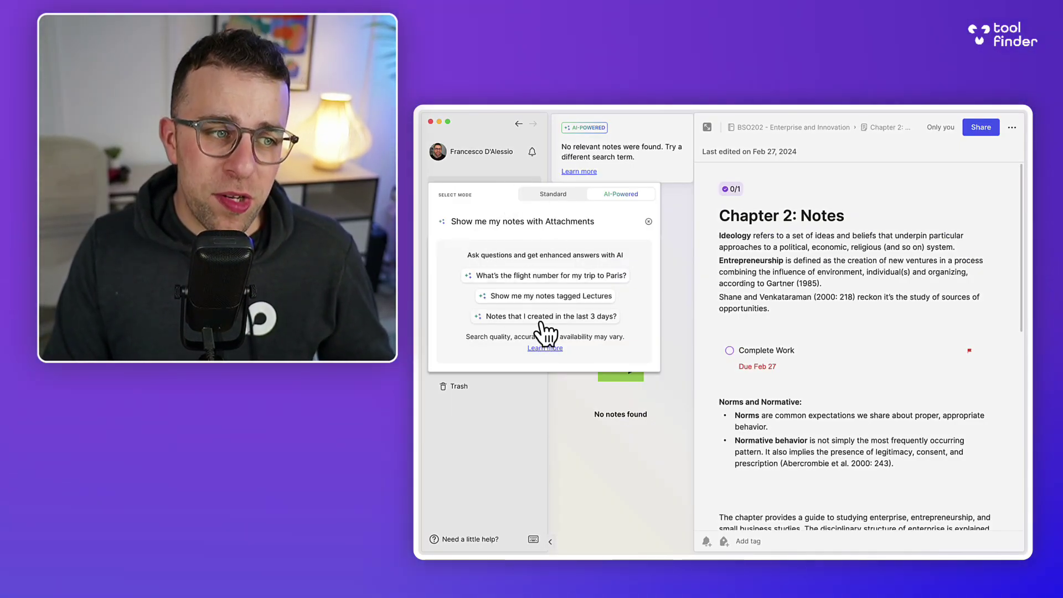